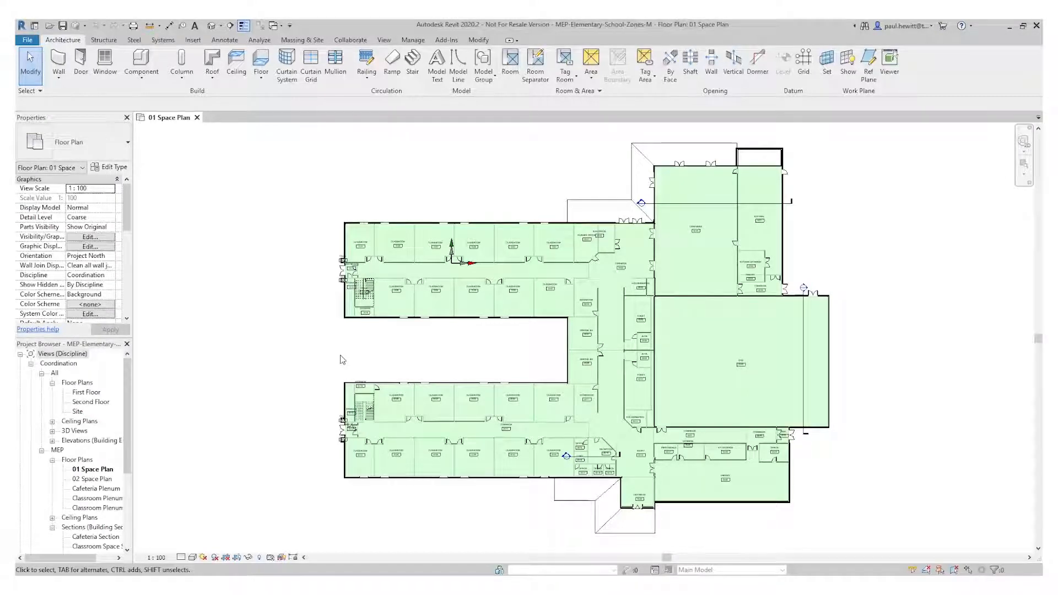
Duplicate the MEP floor plan view 01 Space Plan and rename the copy 01 Zones.
right_click(95, 471)
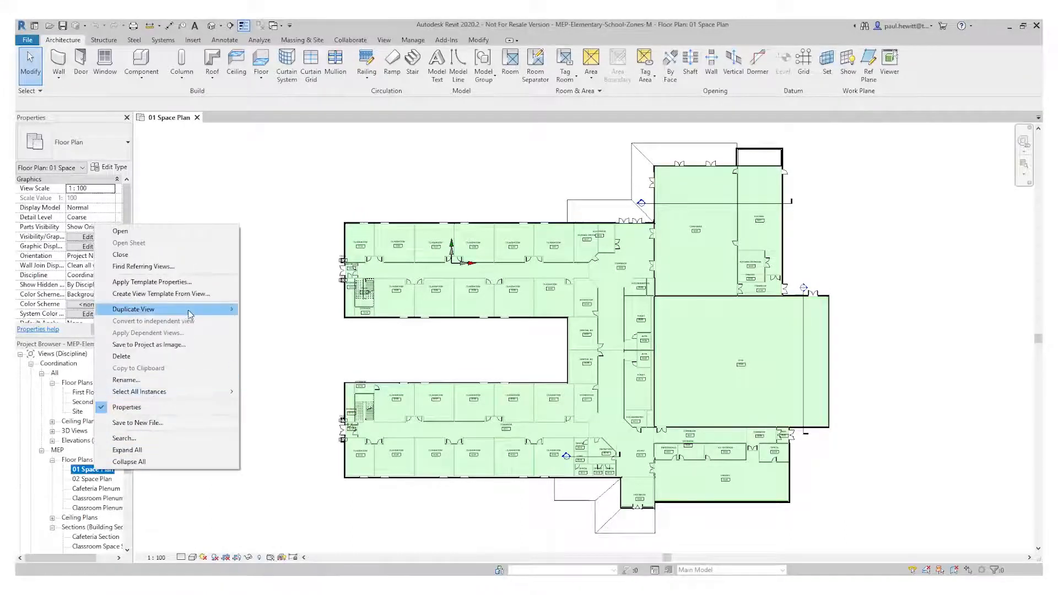
mouse_move(234, 313)
left_click(269, 309)
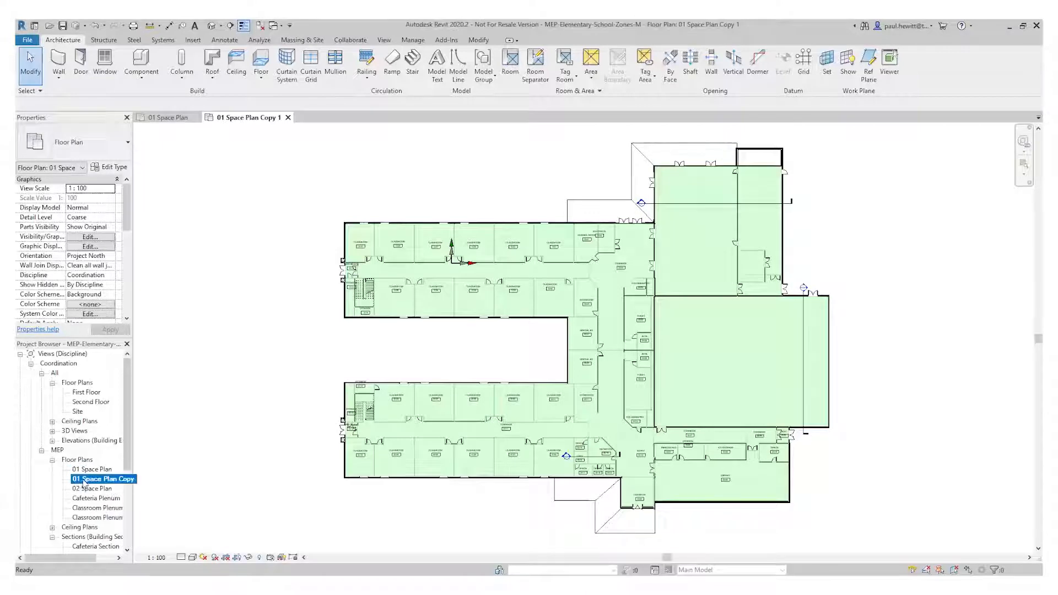
right_click(84, 480)
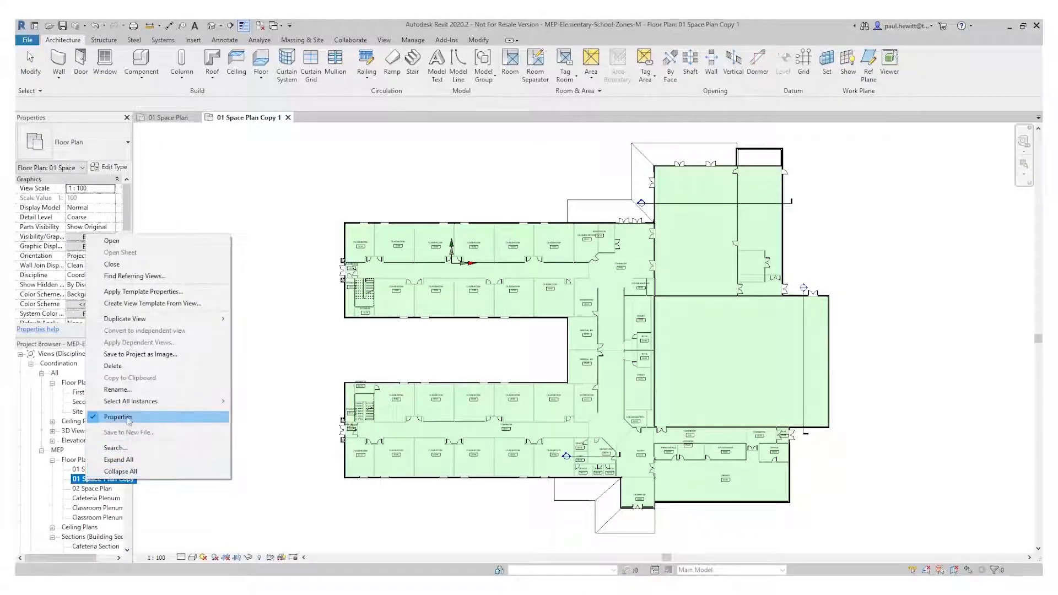
left_click(118, 389)
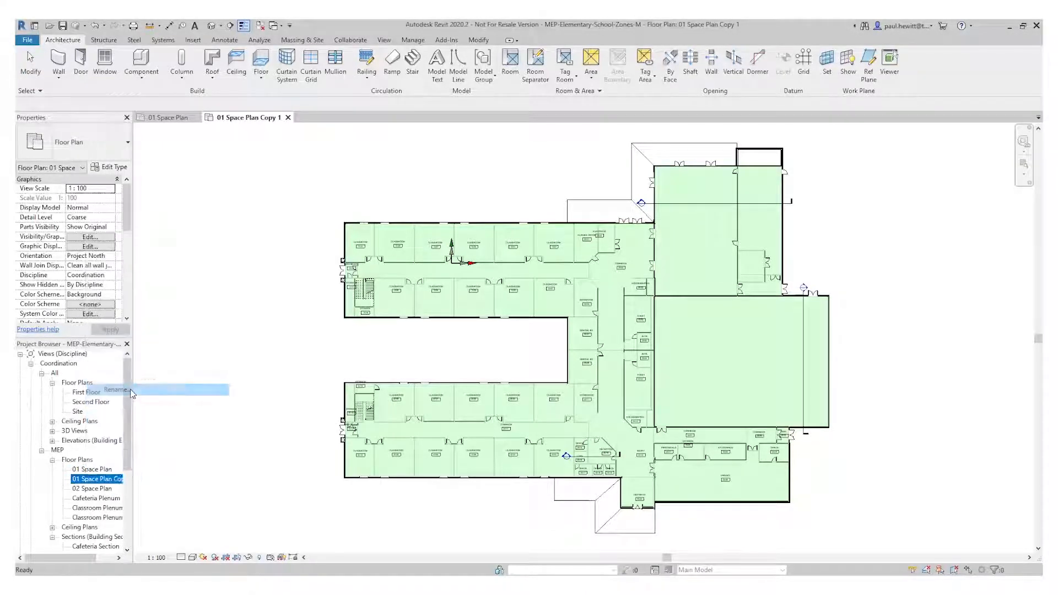
left_click(115, 479)
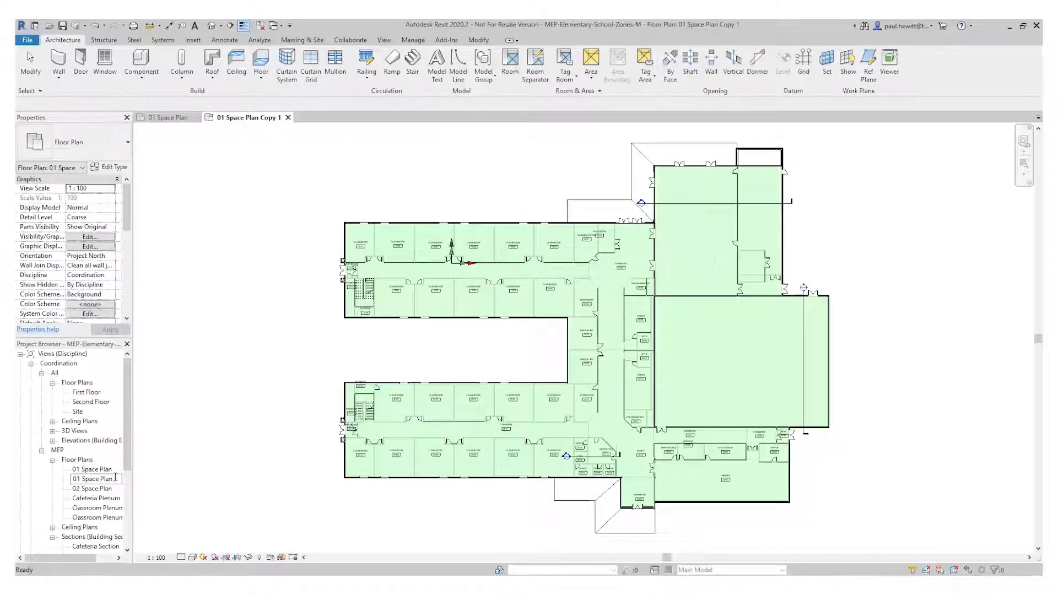
key("BackSpace")
key("BackSpace")
type("Zones")
key("Return")
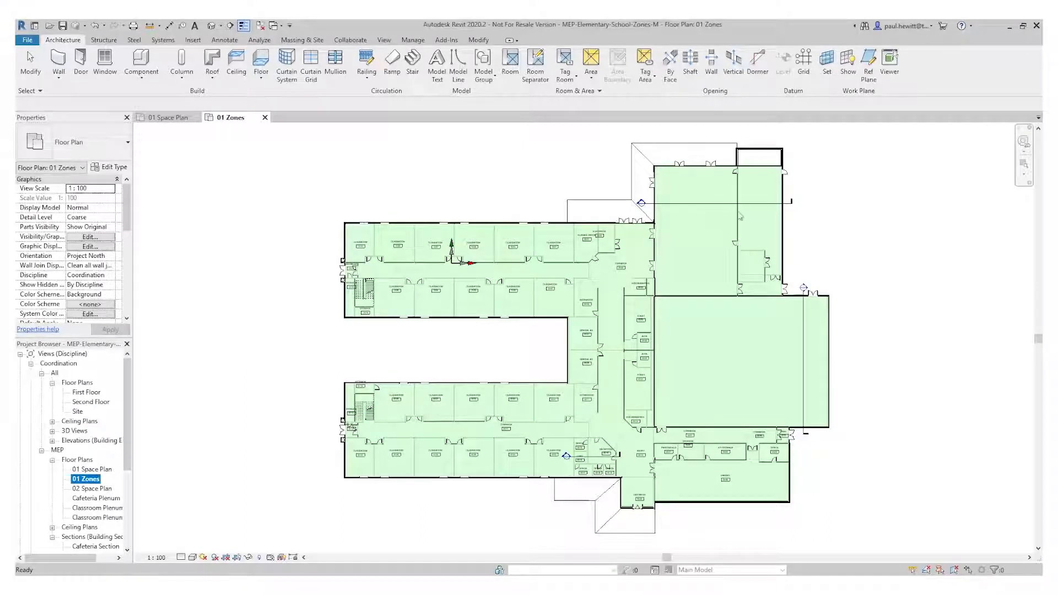
Hide the whole section marker category in the 01 Zones view.
left_click(792, 204)
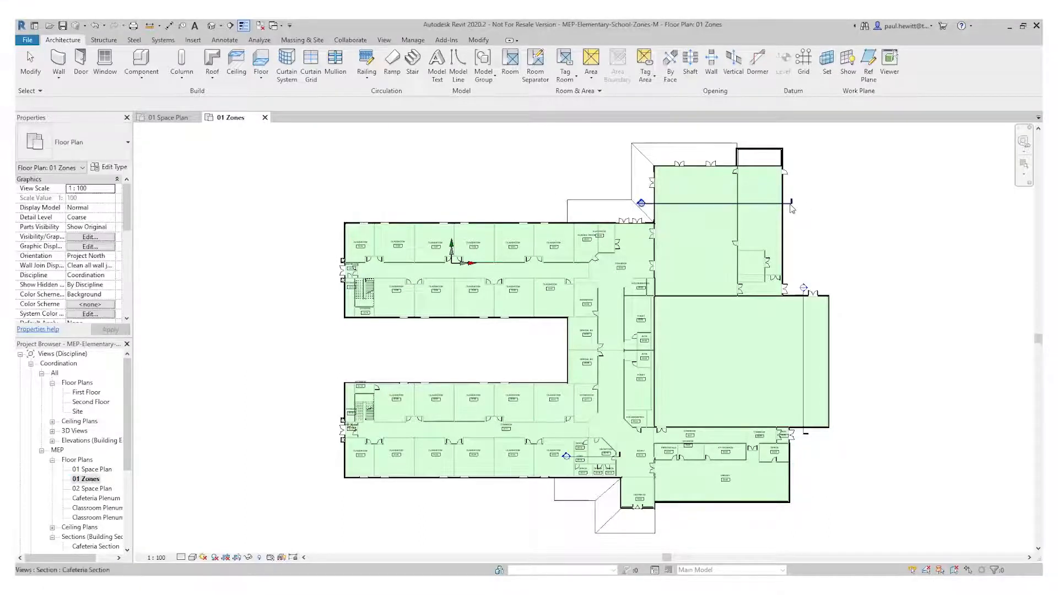
right_click(793, 205)
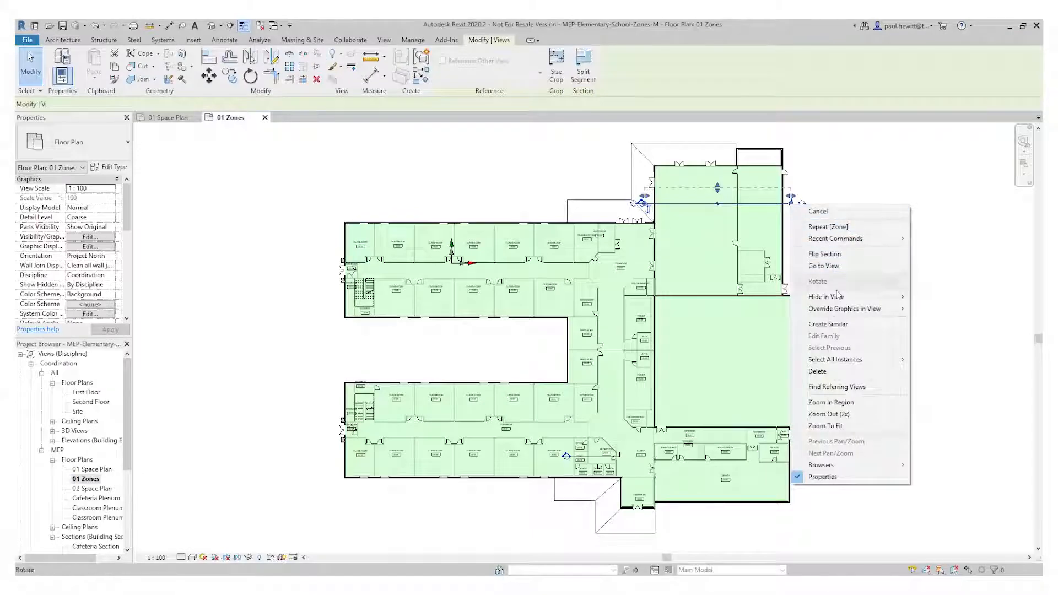
mouse_move(846, 297)
left_click(939, 310)
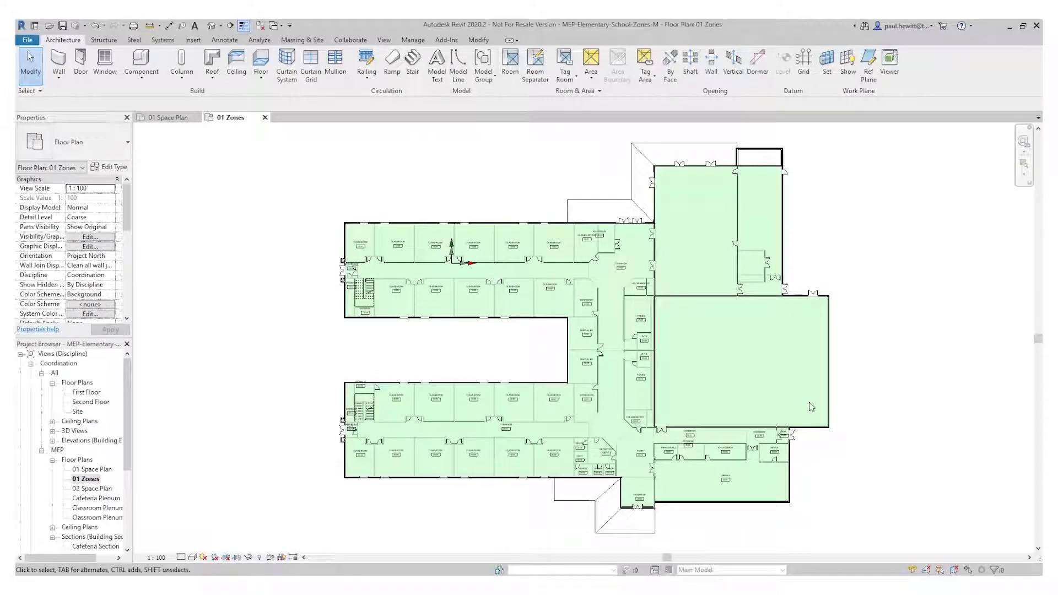
In the view's visibility/graphic overrides, turn on Interior Fill and Reference Lines for HVAC Zones.
key("v")
key("g")
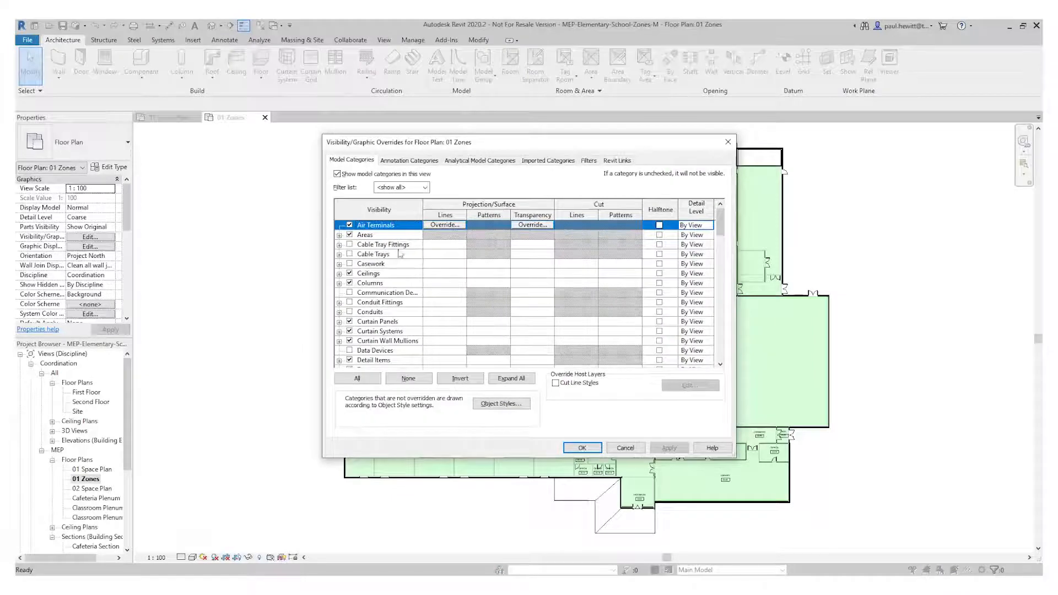
scroll(387, 345, "down", 3)
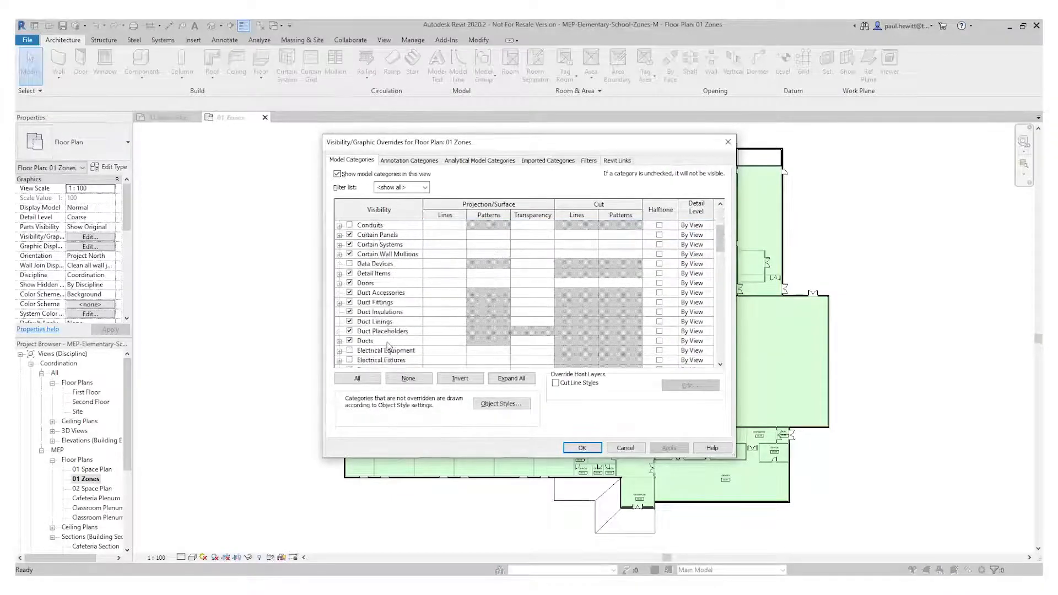
scroll(387, 344, "down", 5)
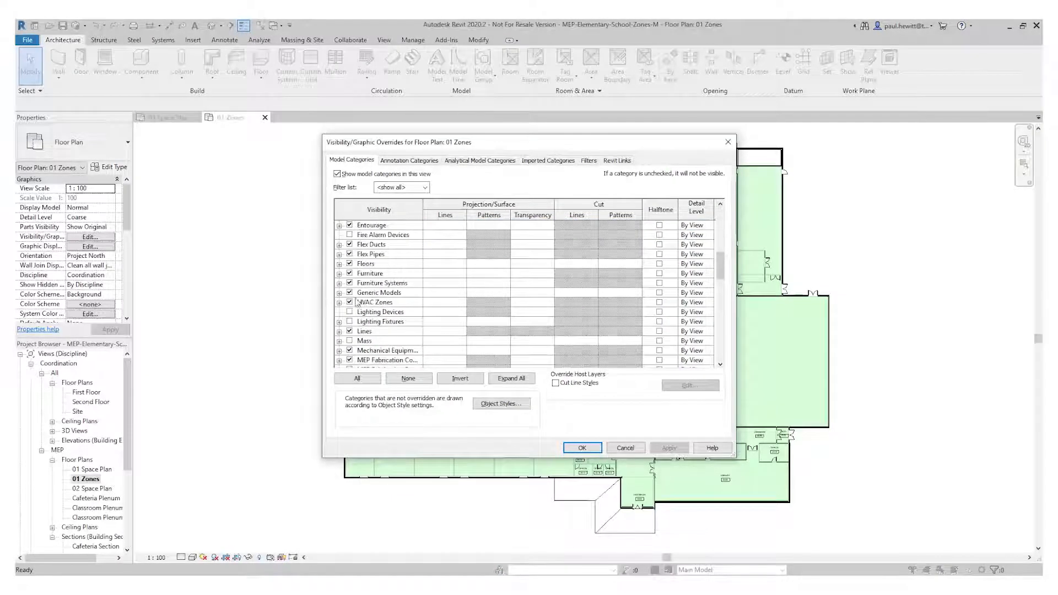
left_click(339, 302)
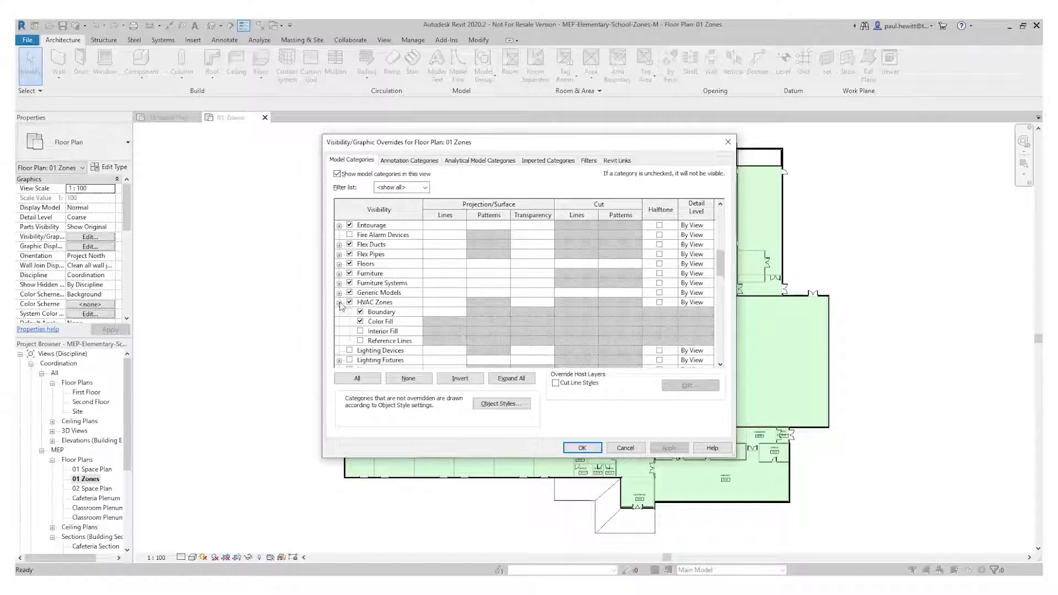
left_click(361, 332)
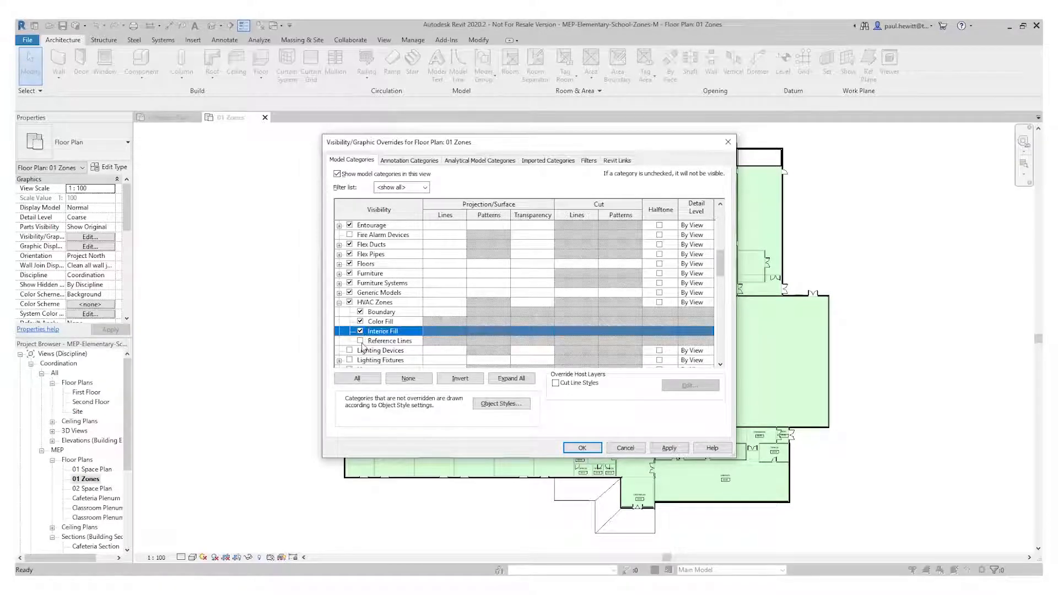
left_click(361, 340)
Turn off the Interior subcategory of Spaces and apply the visibility overrides to the view.
scroll(363, 341, "down", 3)
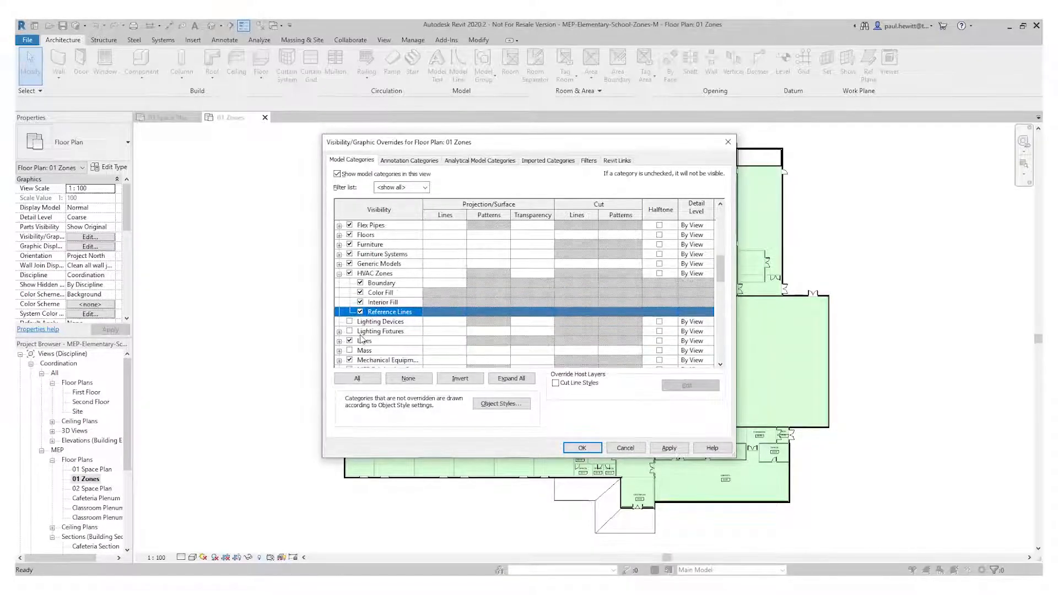
scroll(362, 340, "down", 7)
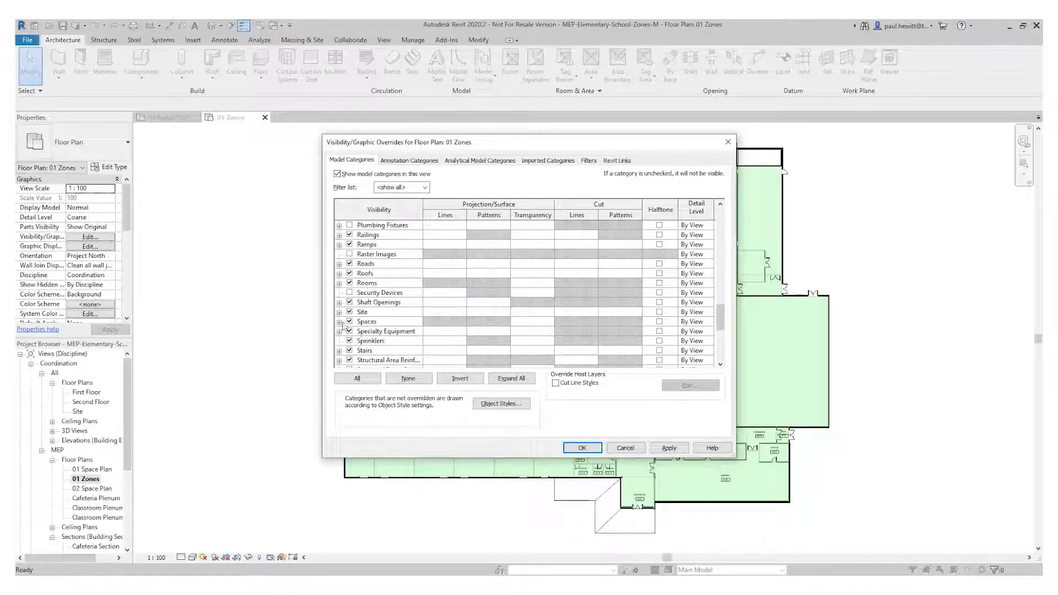
left_click(340, 322)
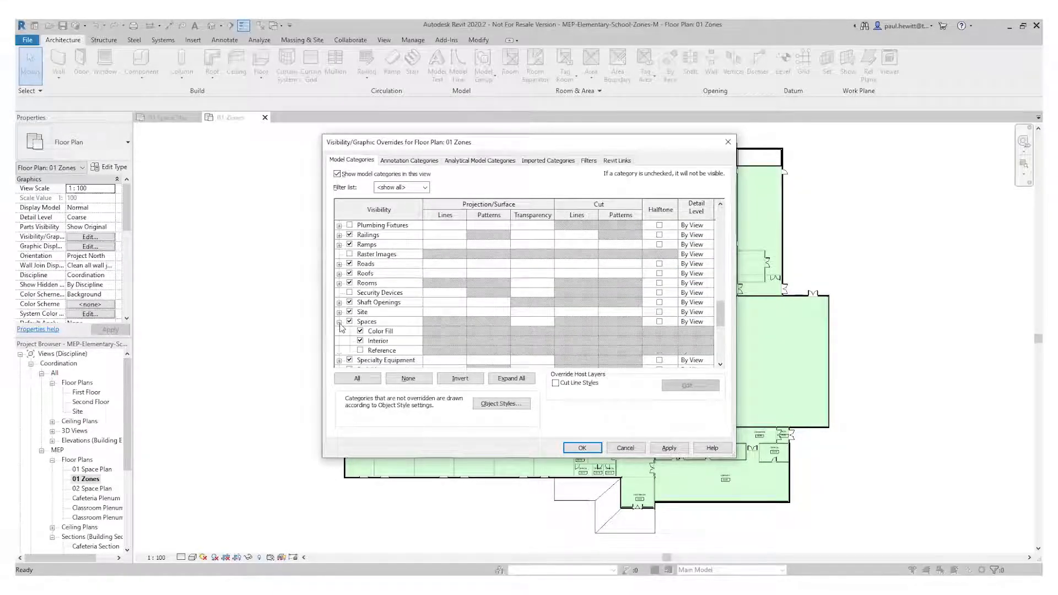
left_click(362, 342)
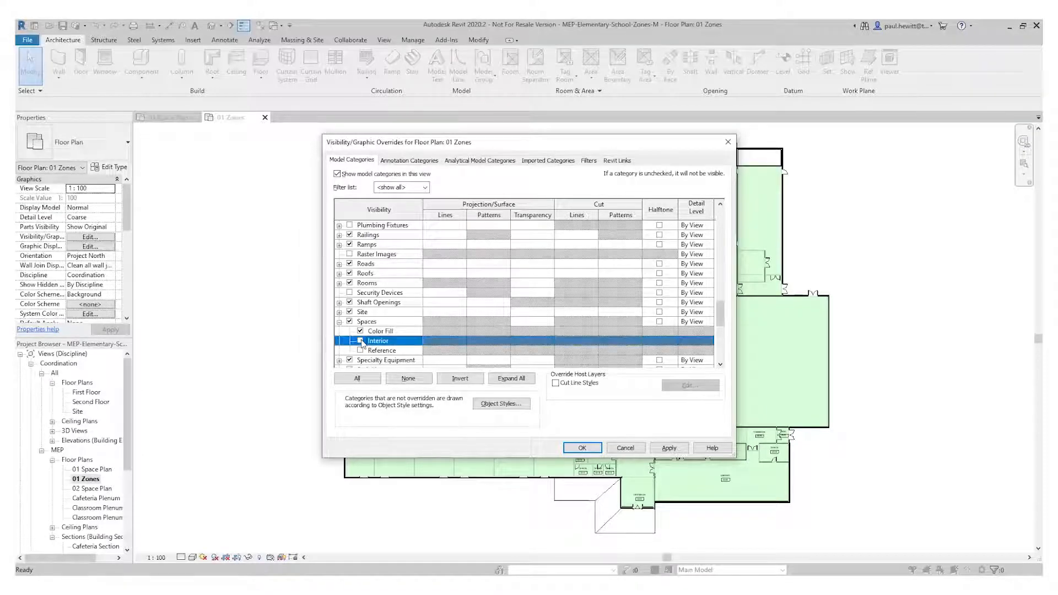
left_click(582, 448)
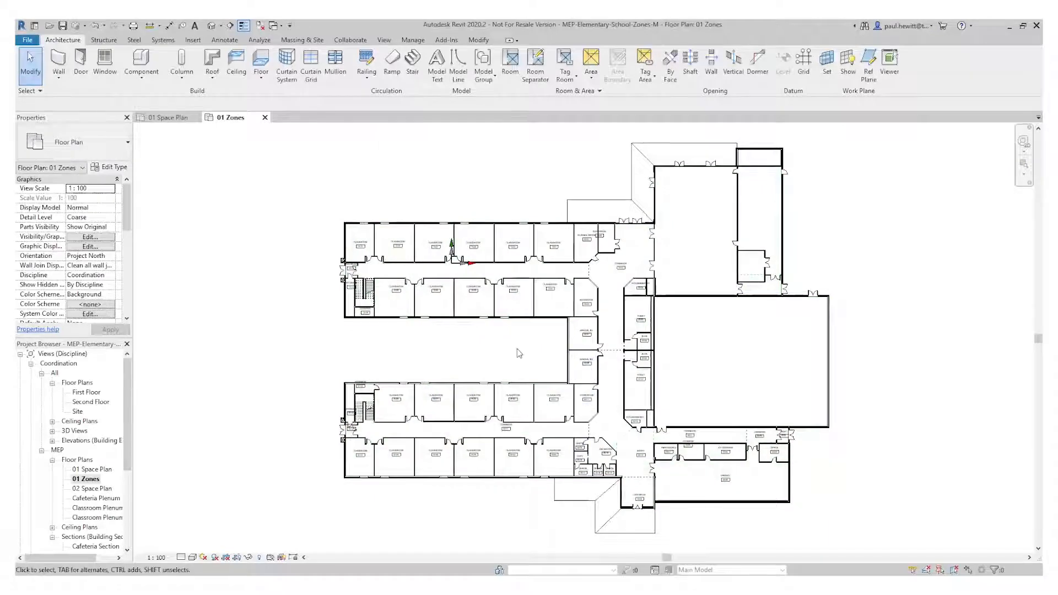
Create a zone from the six classrooms along the north side of the upper wing and name it Classrooms 1.
left_click(260, 41)
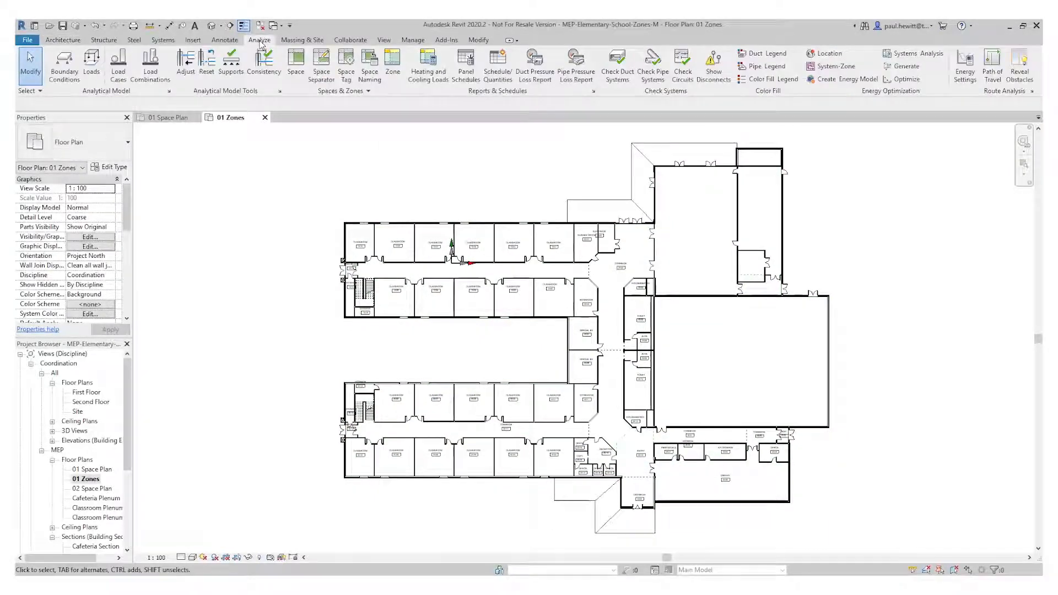
left_click(393, 63)
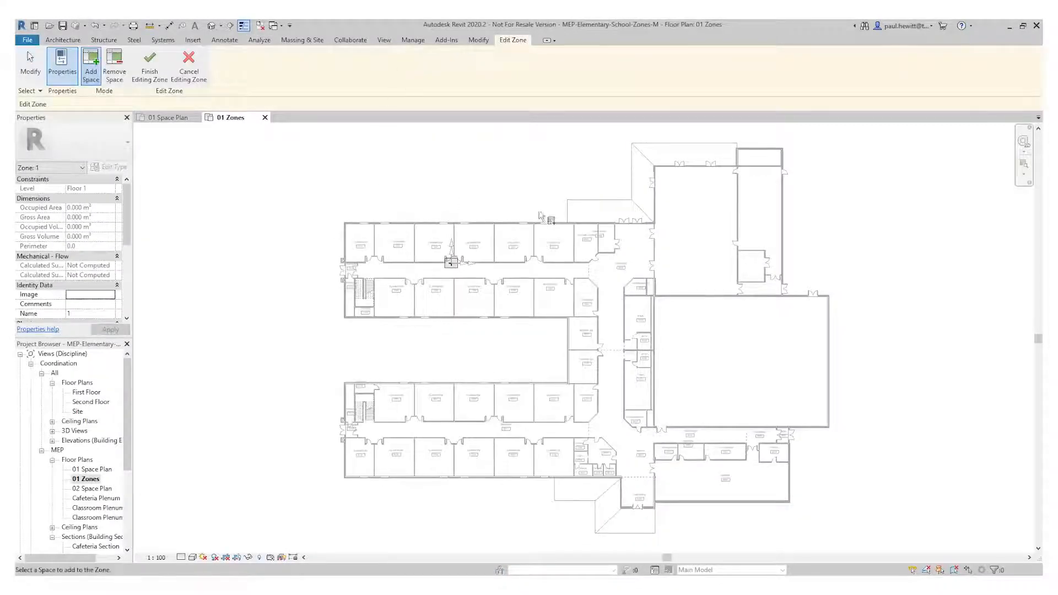
left_click_drag(552, 230, 364, 237)
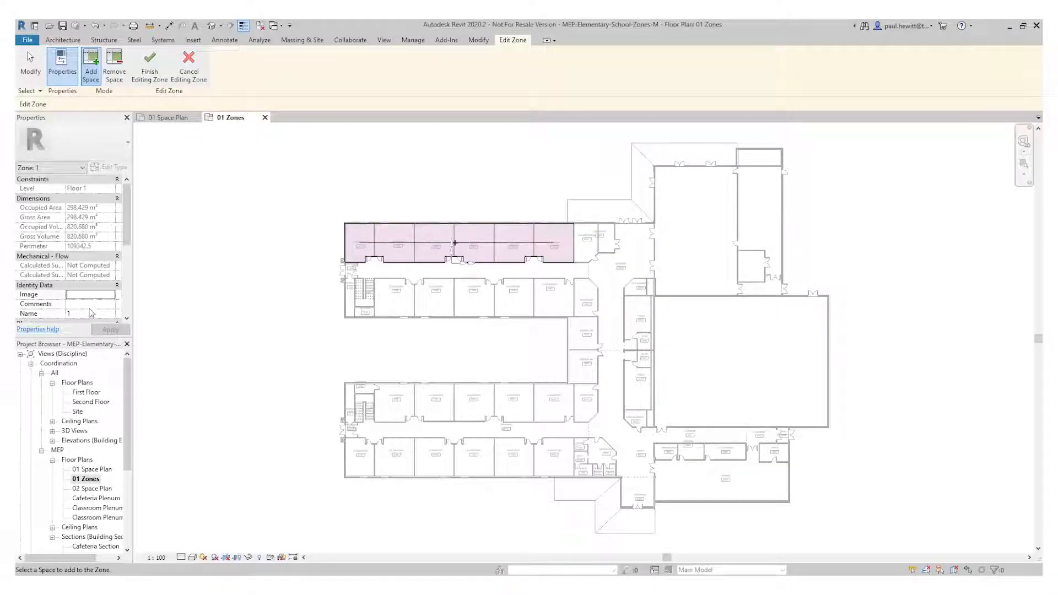
left_click(82, 315)
type("Classrooms")
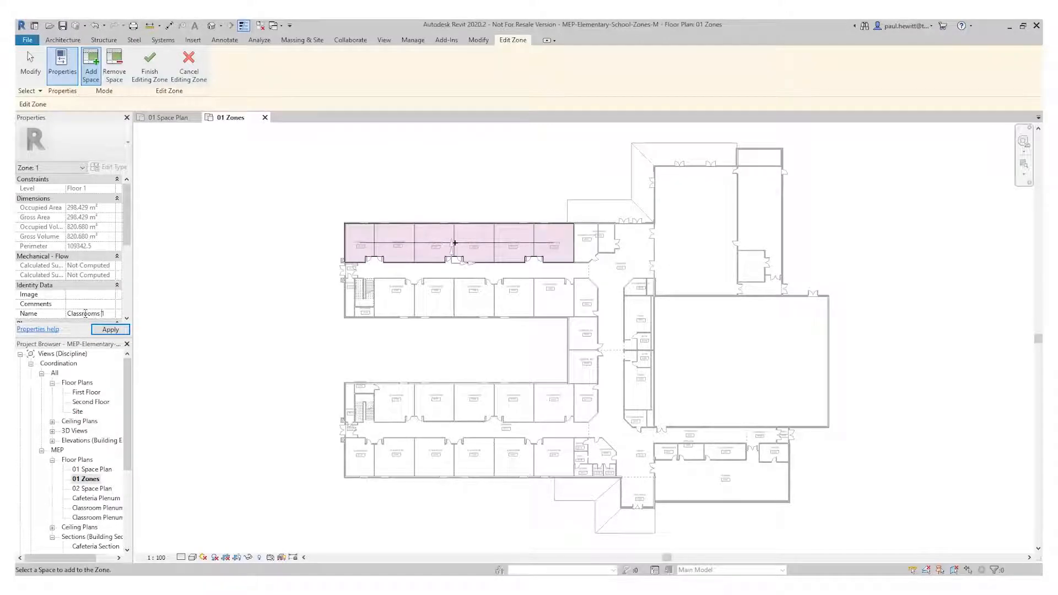
left_click(115, 330)
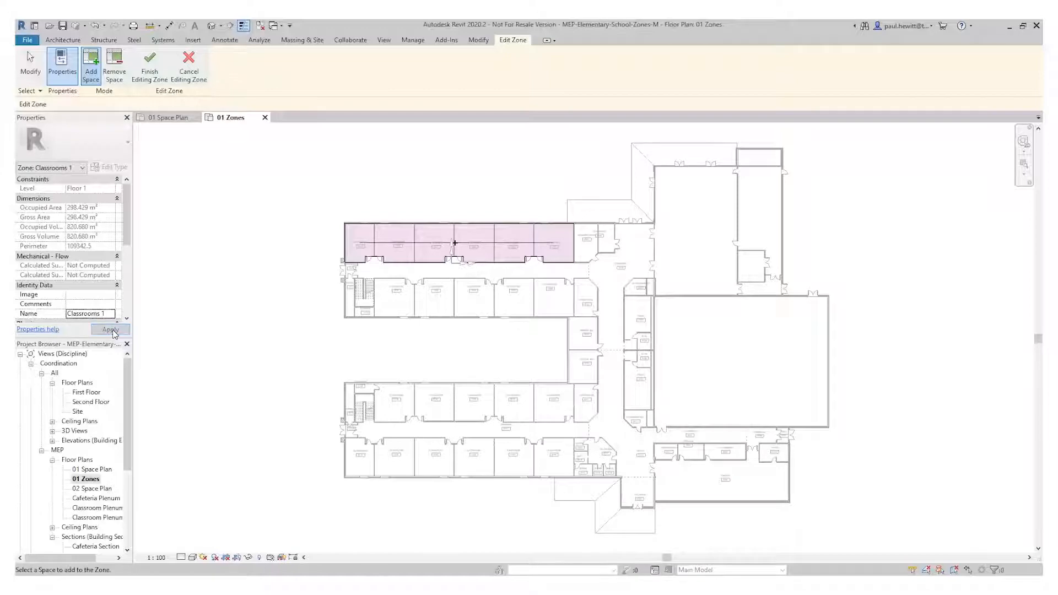
left_click(150, 65)
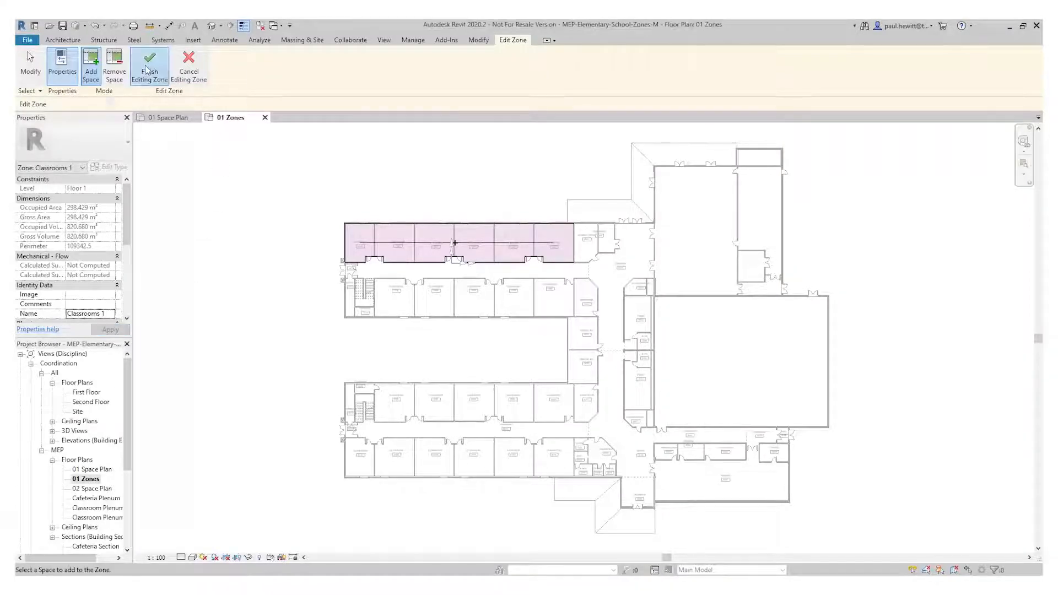
left_click(469, 263)
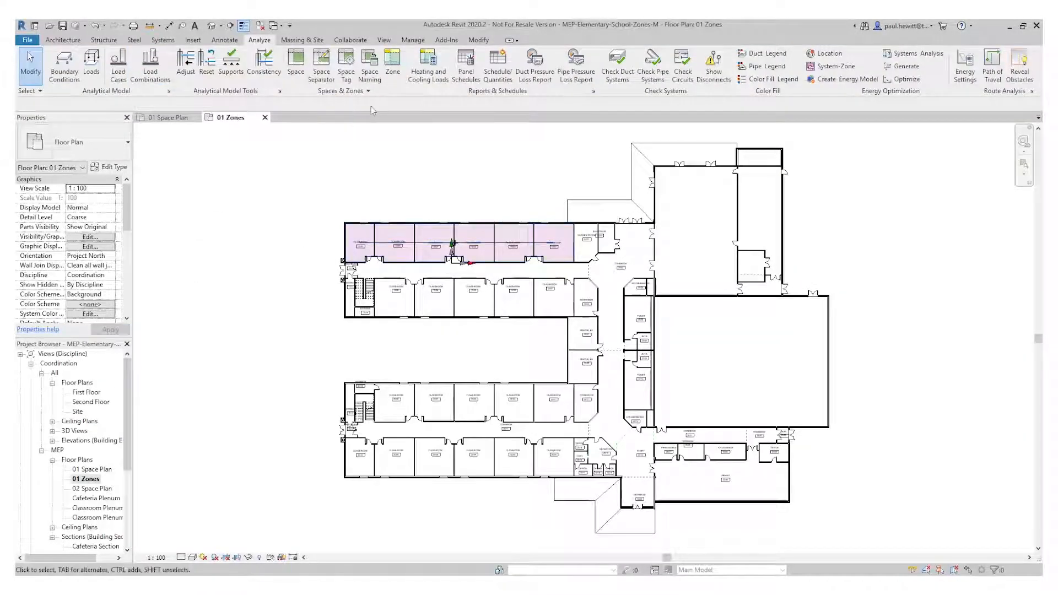
Create a zone from the classrooms along the south side of the upper wing, including the small spaces around the stair.
left_click(394, 77)
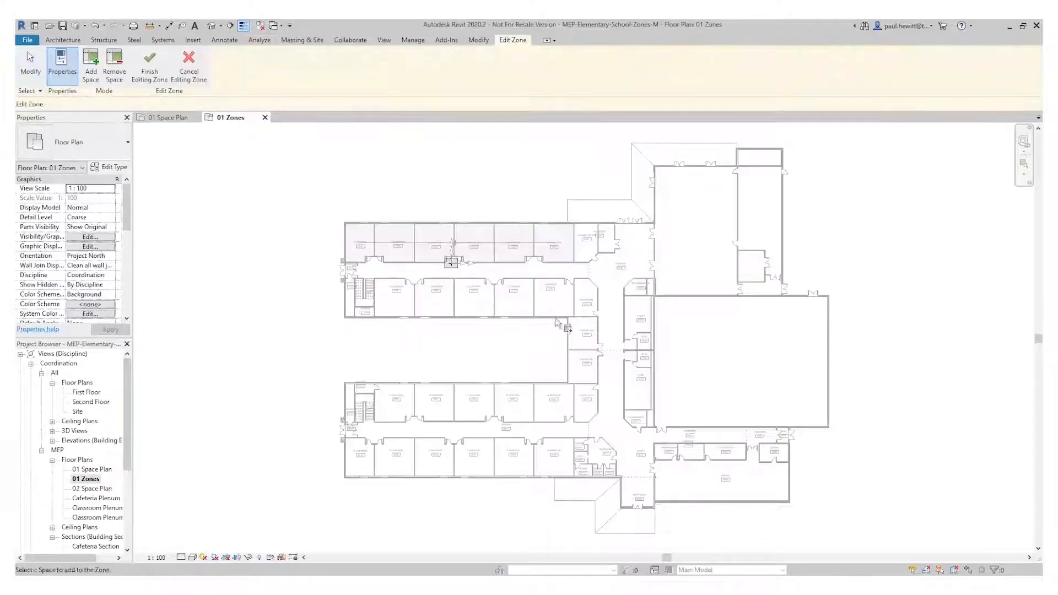
left_click_drag(557, 316, 349, 315)
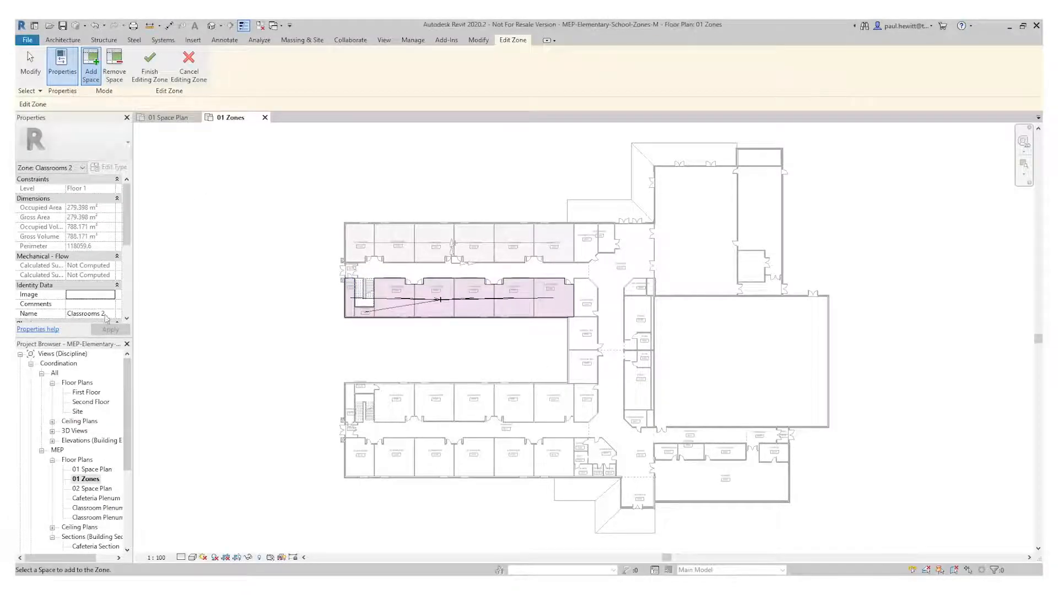
left_click(156, 64)
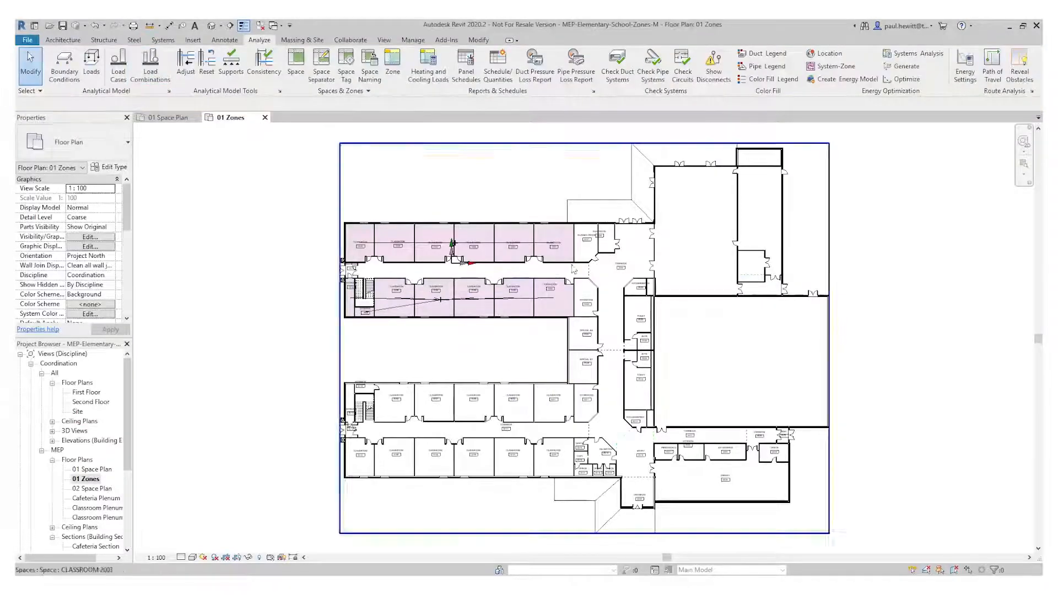
Create a zone from the classrooms along the north side of the lower wing, including the small spaces around the stair.
left_click(396, 65)
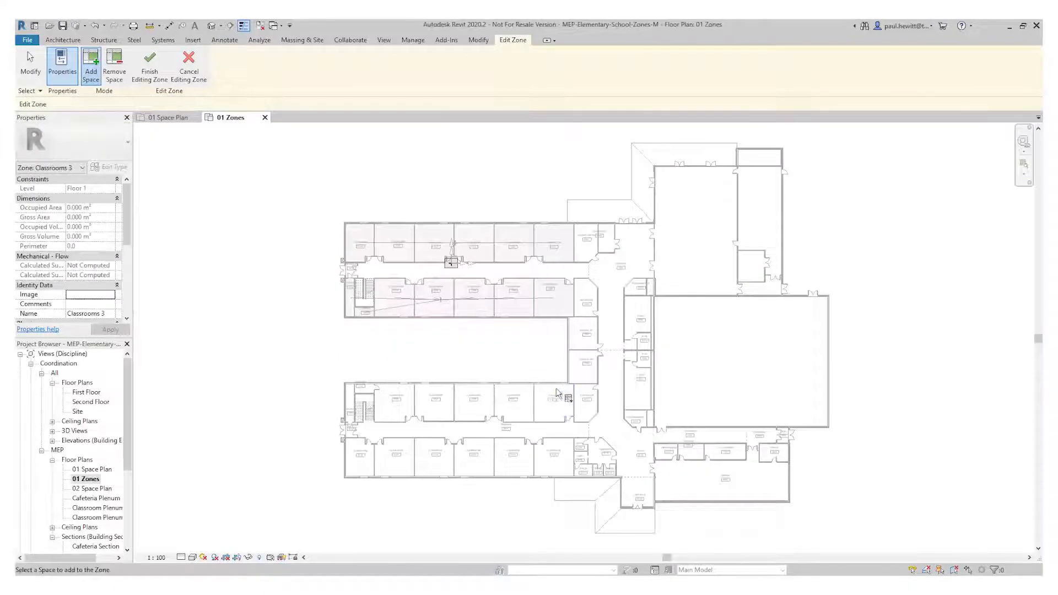
left_click(550, 389)
left_click_drag(557, 390, 351, 395)
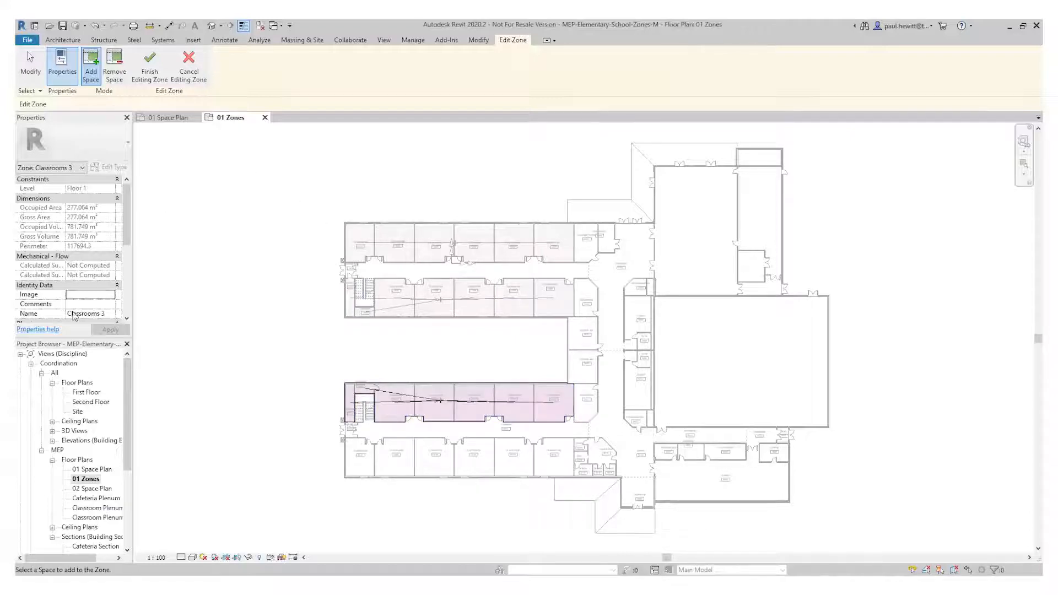
left_click(151, 65)
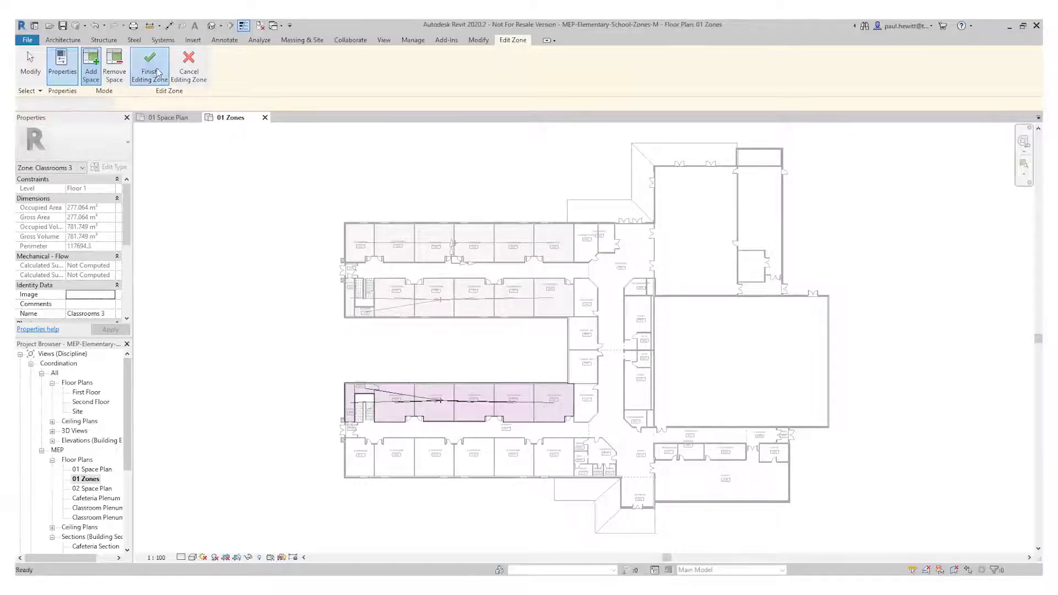
Create a zone from the six classrooms along the south side of the lower wing.
left_click(393, 62)
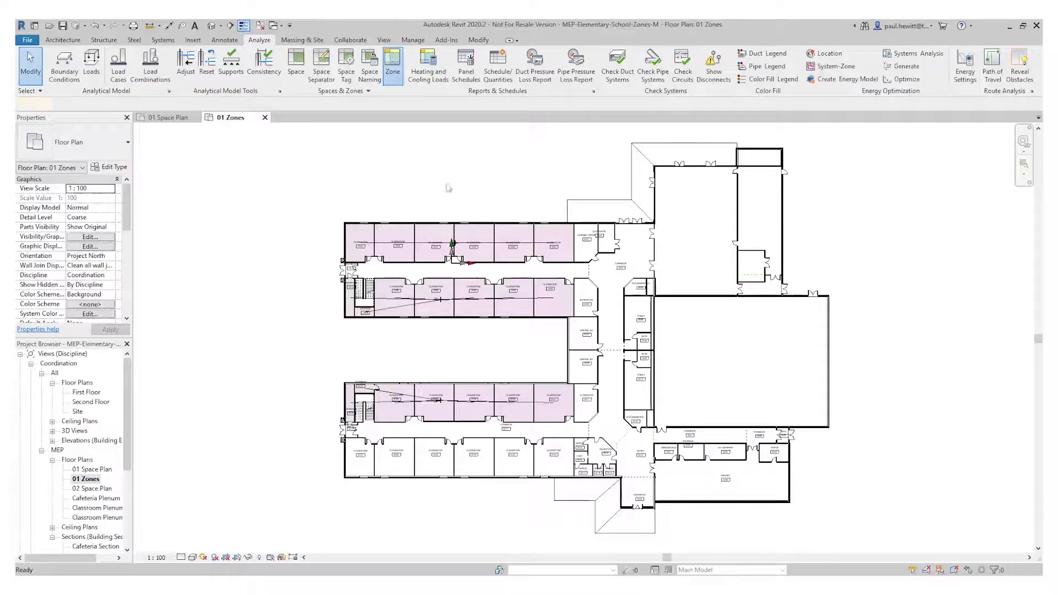
left_click_drag(555, 475, 364, 477)
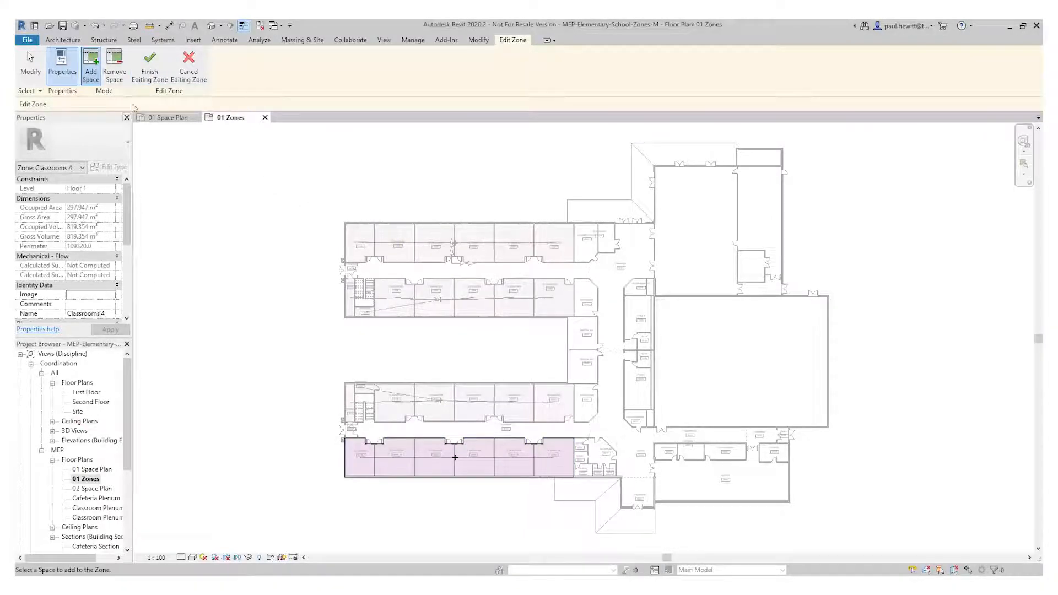
left_click(149, 65)
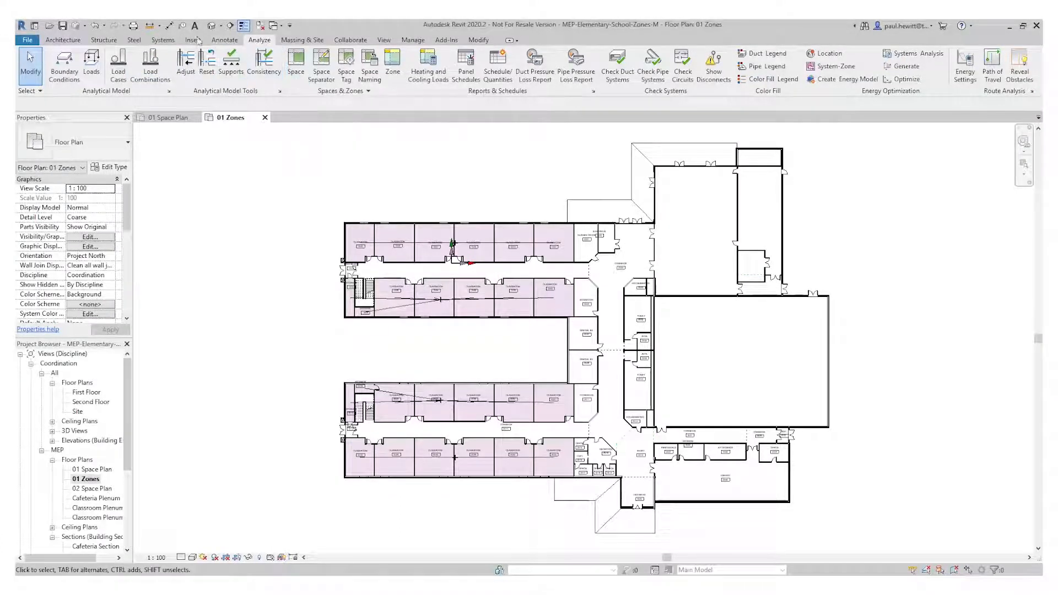
Tag the four classroom zones by category, with a leader tag outside each row of classrooms.
left_click(230, 41)
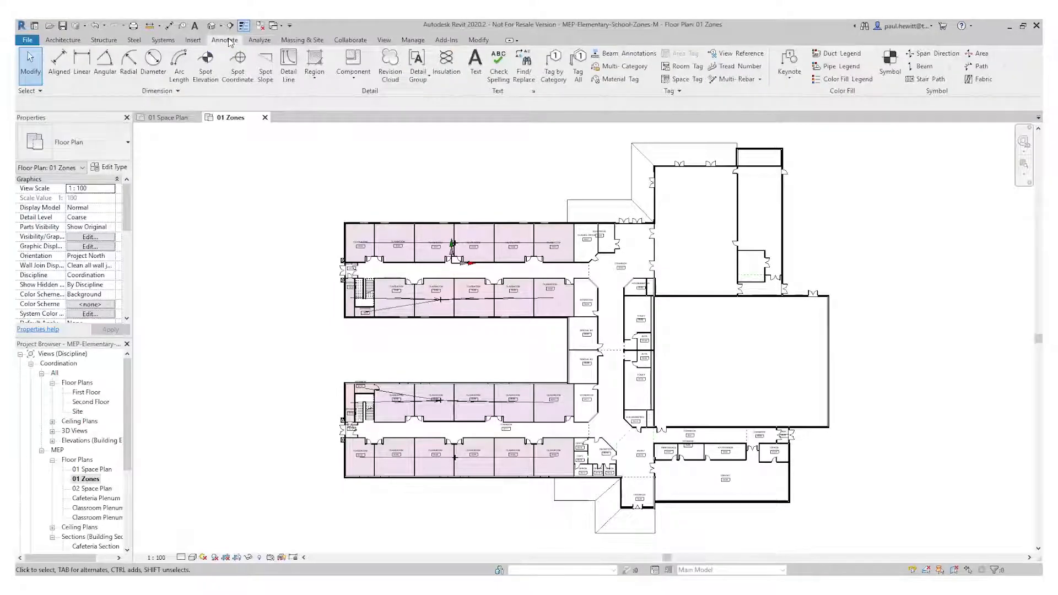
left_click(554, 65)
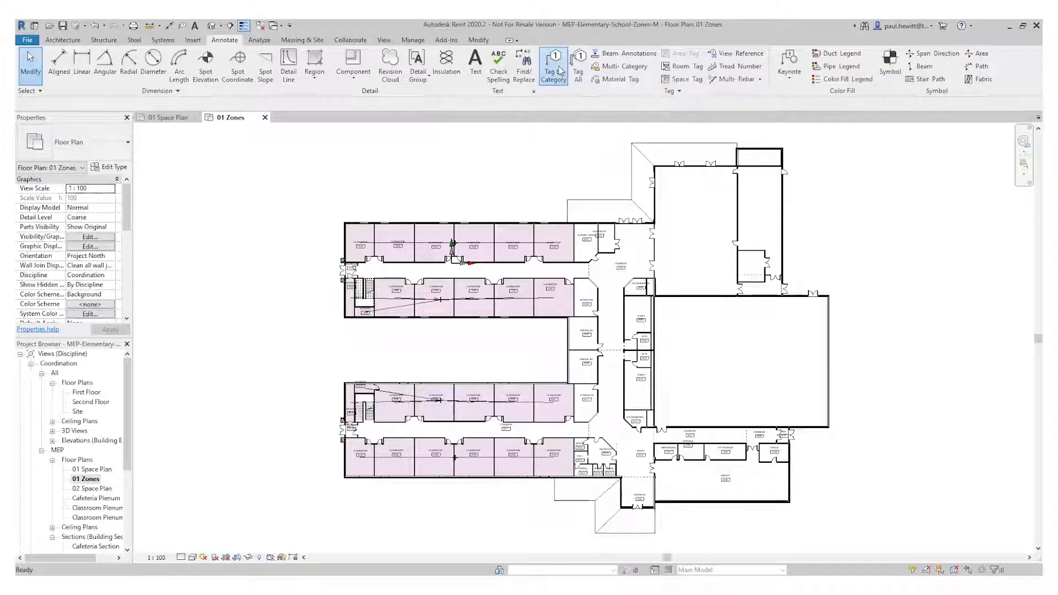
left_click(466, 305)
left_click(468, 397)
left_click(464, 460)
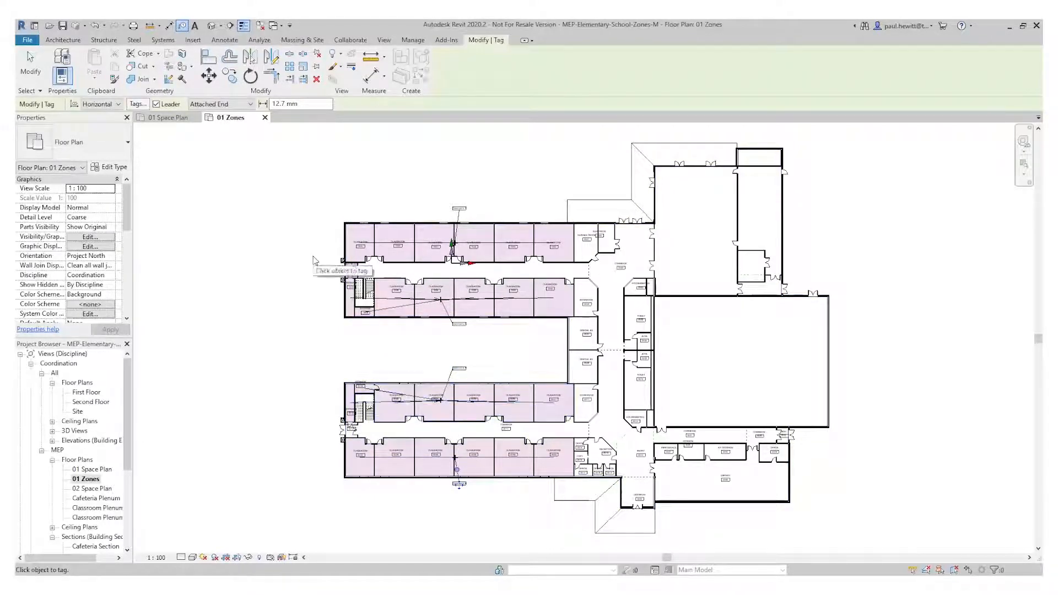
key("Escape")
key("Escape")
Examine the zone tags at the upper wing's two classroom rows for their zone names.
scroll(469, 220, "up", 5)
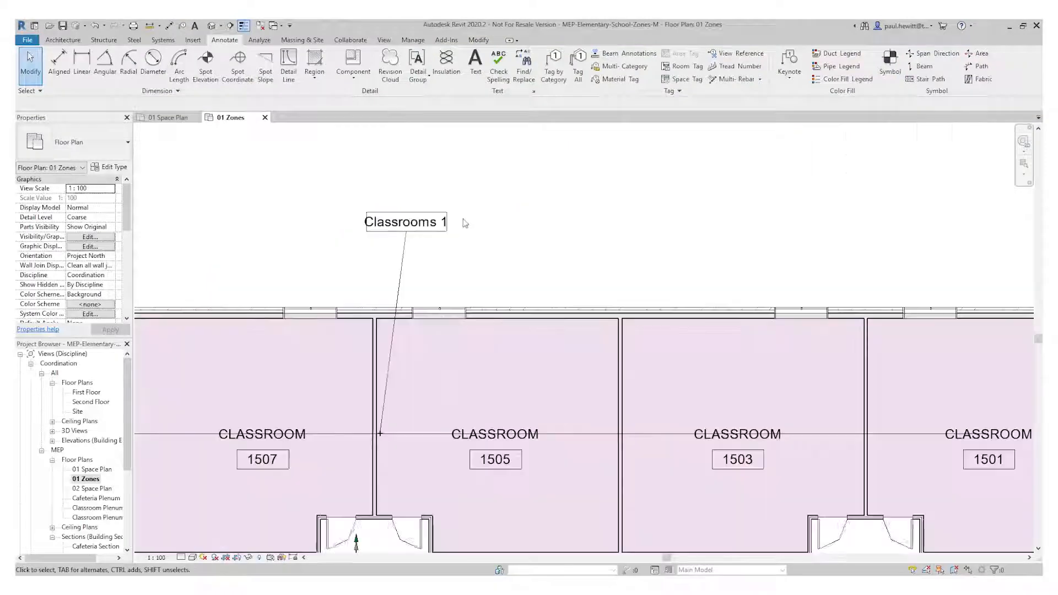
scroll(485, 298, "down", 3)
middle_click_drag(495, 403, 539, 229)
scroll(536, 242, "up", 1)
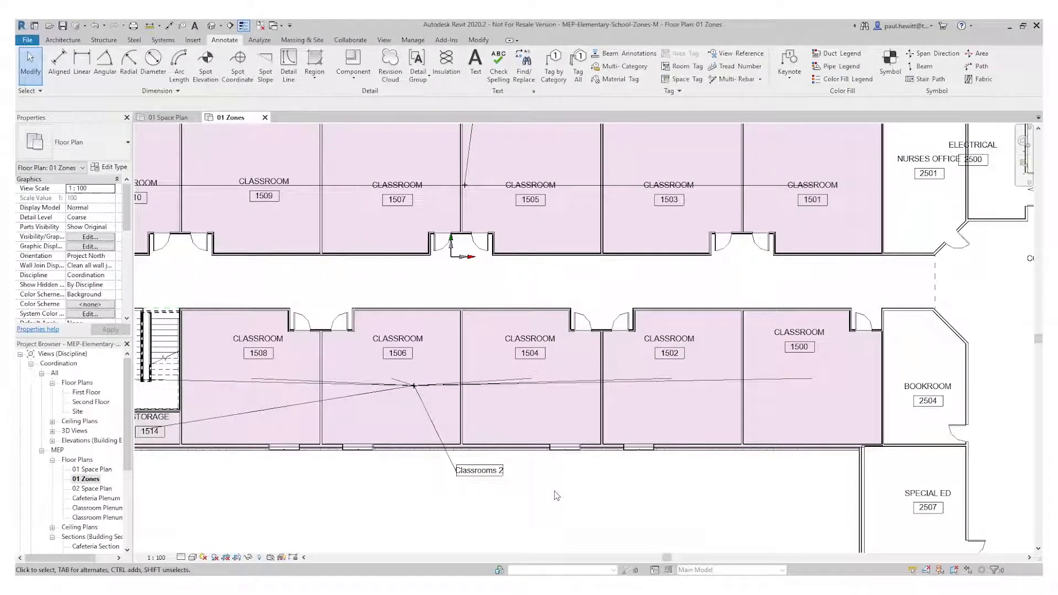
scroll(535, 287, "down", 2)
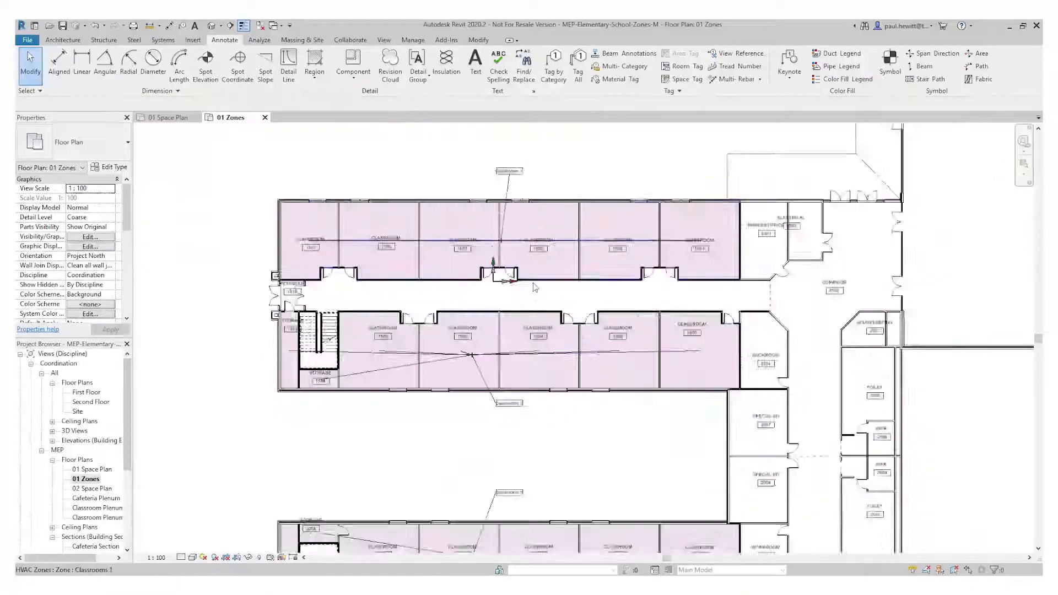
scroll(535, 287, "down", 6)
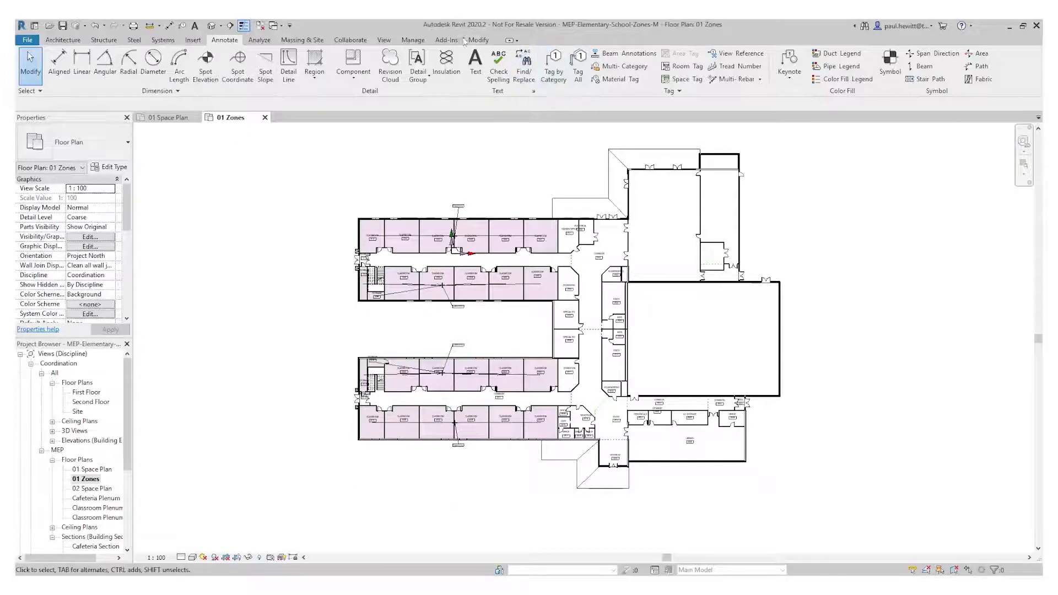
Display the System Browser and set it to list Zones.
left_click(384, 41)
left_click(988, 82)
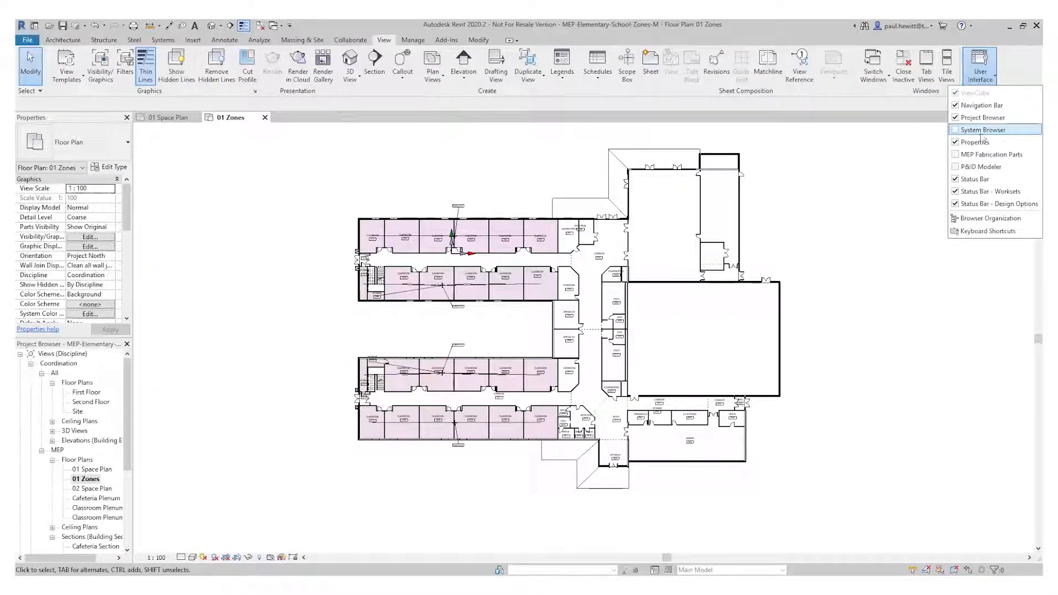
left_click(957, 131)
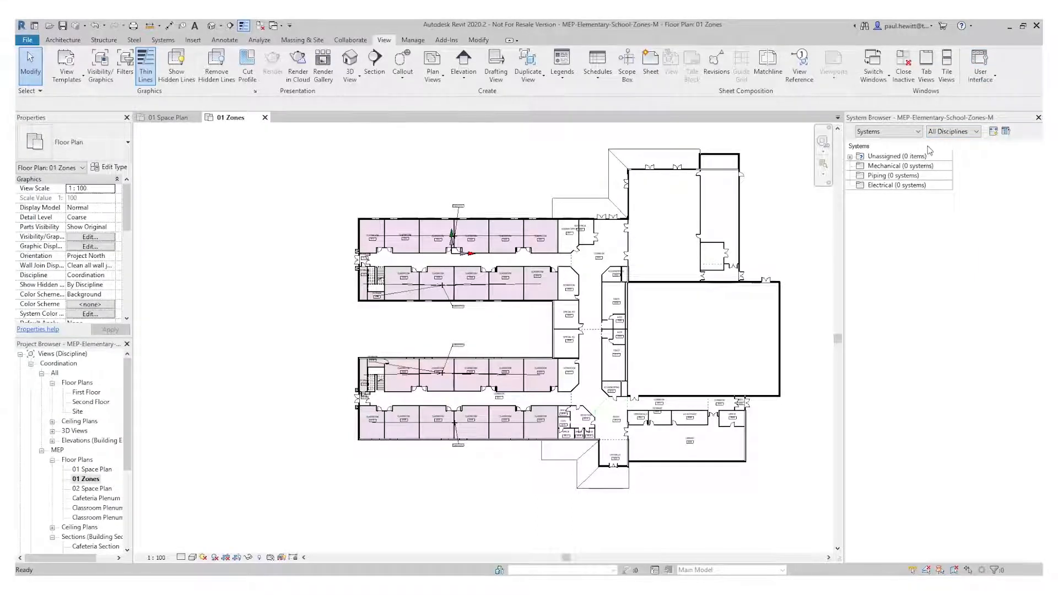
left_click(885, 134)
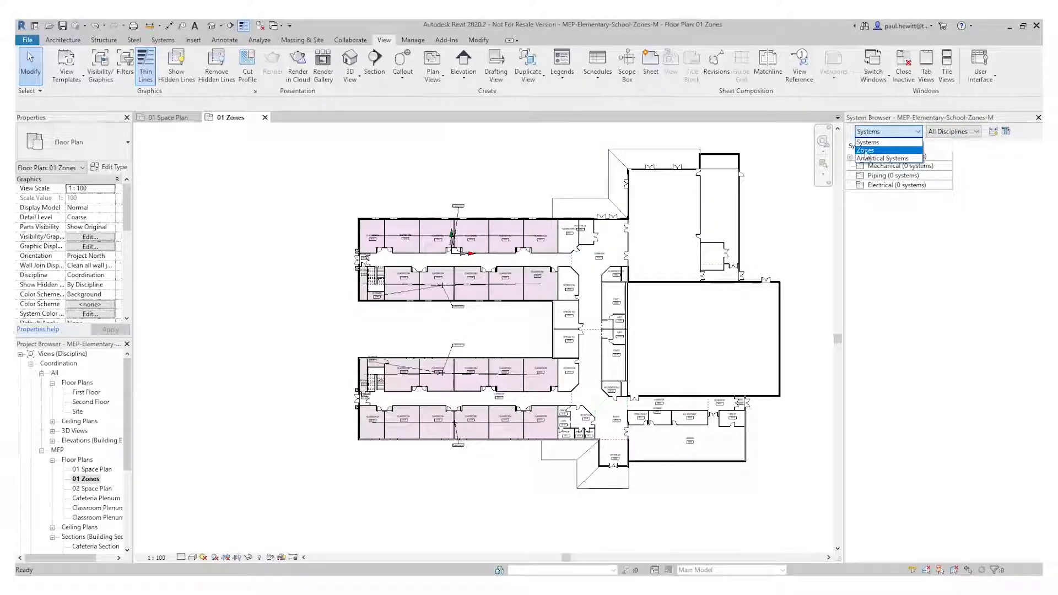
left_click(885, 151)
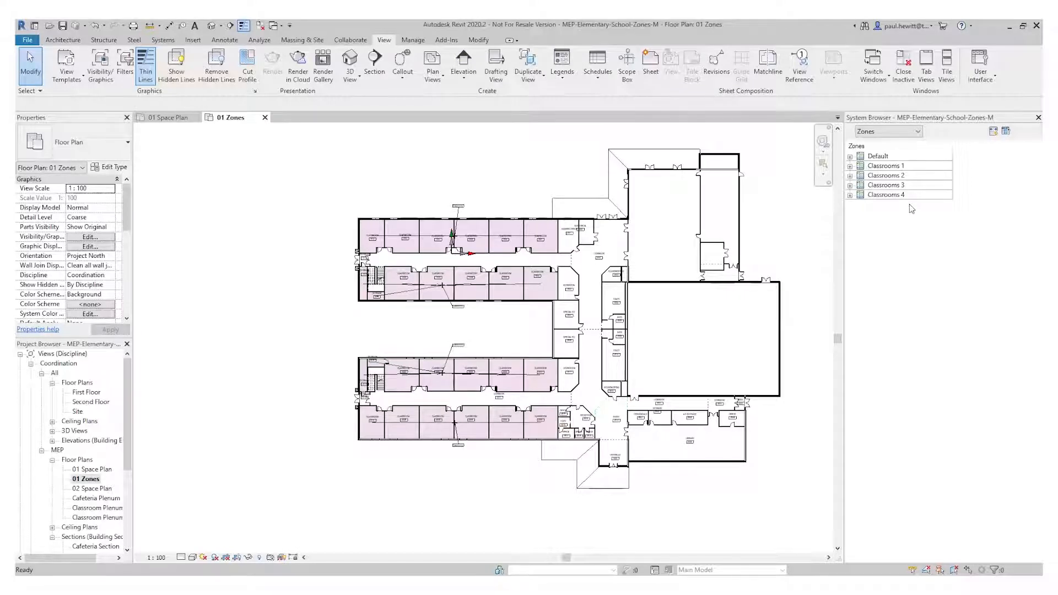
Expand the Default zone and locate spaces 200 PLUMBING CHASE, 201 PLUMBING CHASE and 203 Chase in the plan.
left_click(851, 156)
left_click(860, 157)
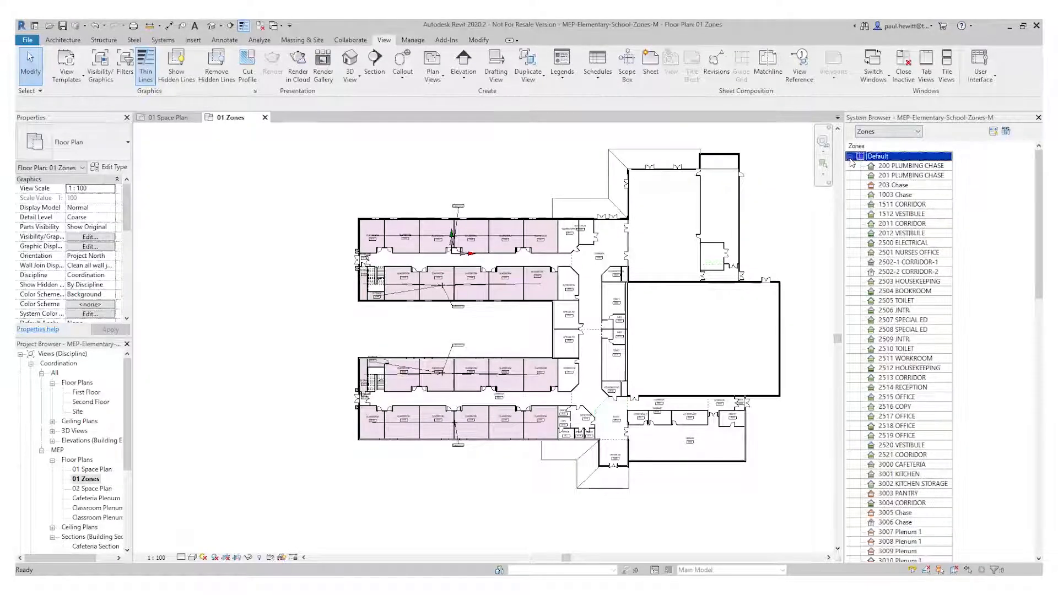
left_click(904, 165)
left_click(877, 175)
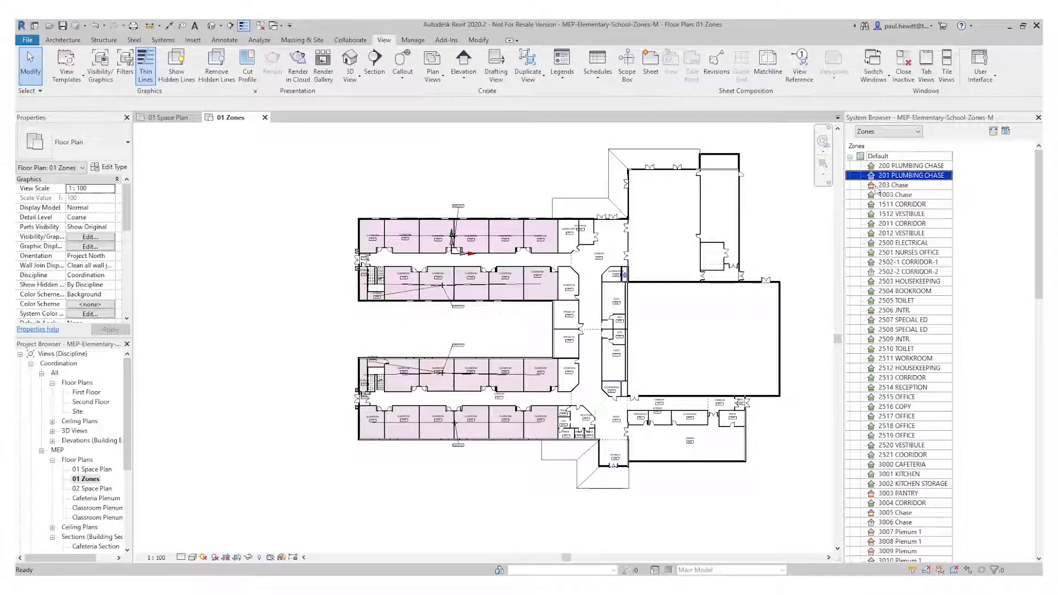
left_click(876, 186)
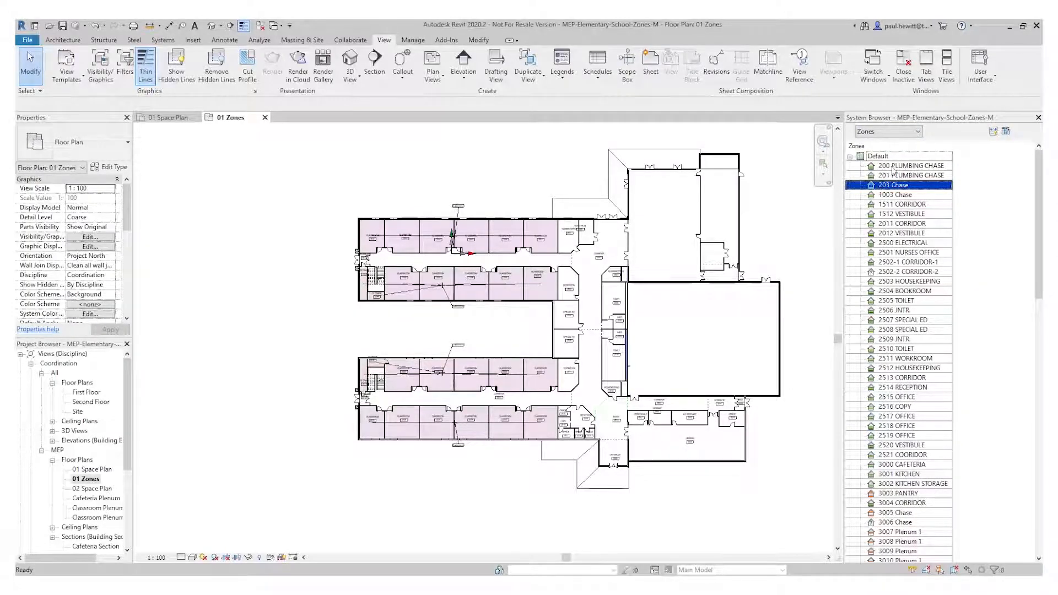
Make spaces 200 PLUMBING CHASE and 201 PLUMBING CHASE non-occupiable.
left_click(898, 167)
left_click(901, 175, "ctrl")
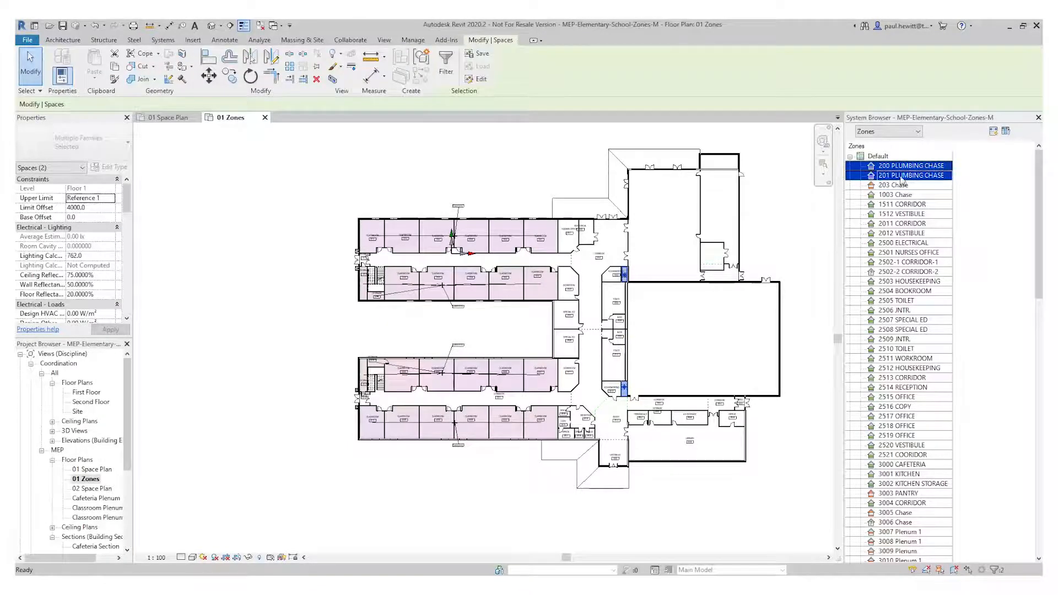
left_click_drag(126, 198, 123, 284)
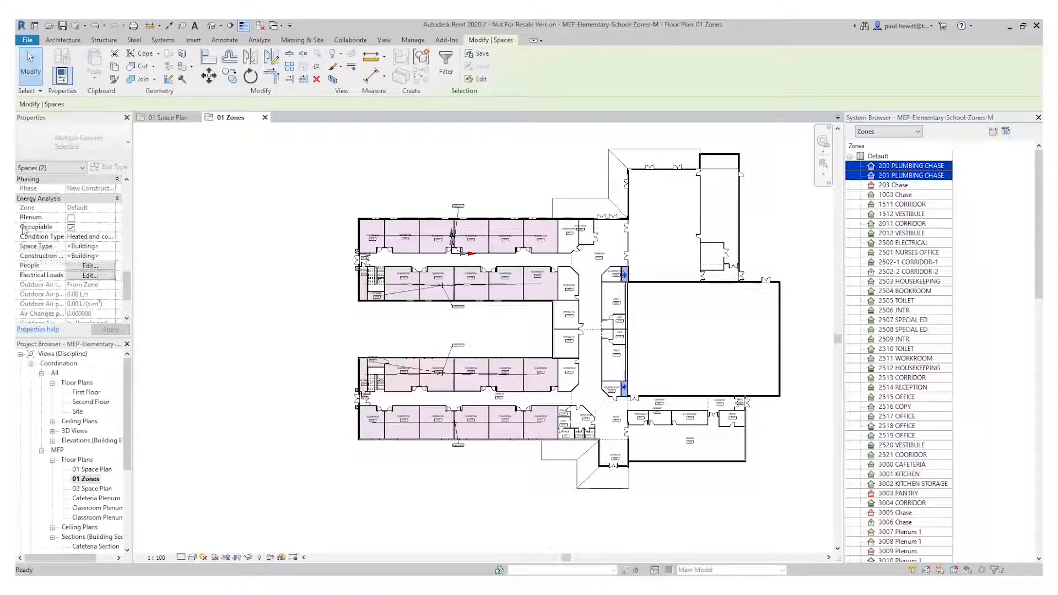
left_click(70, 228)
left_click(70, 228)
Check space 203 Chase and make space 1003 Chase non-occupiable.
left_click(937, 187)
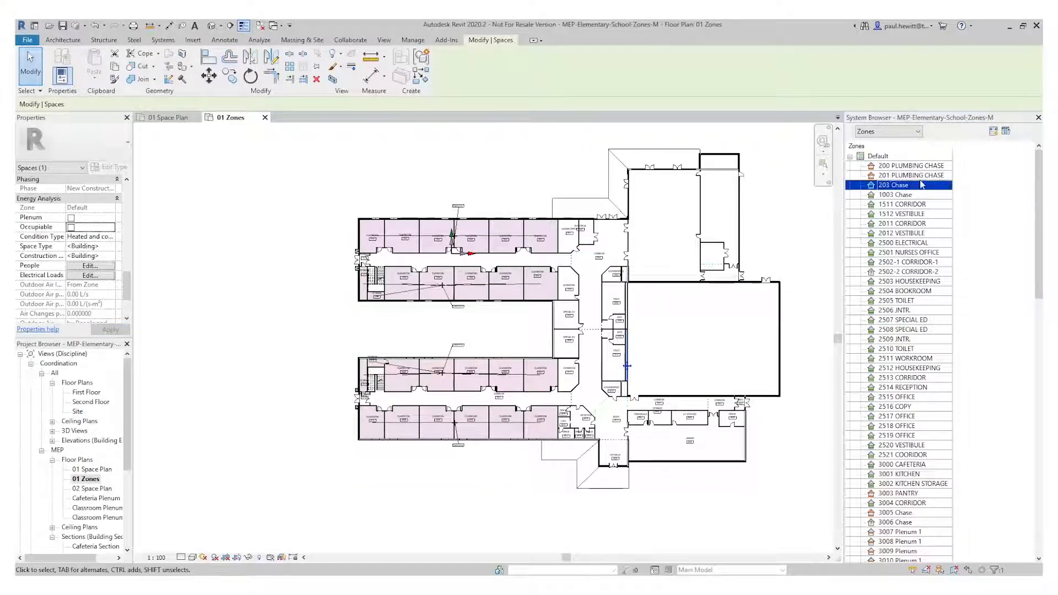
right_click(884, 197)
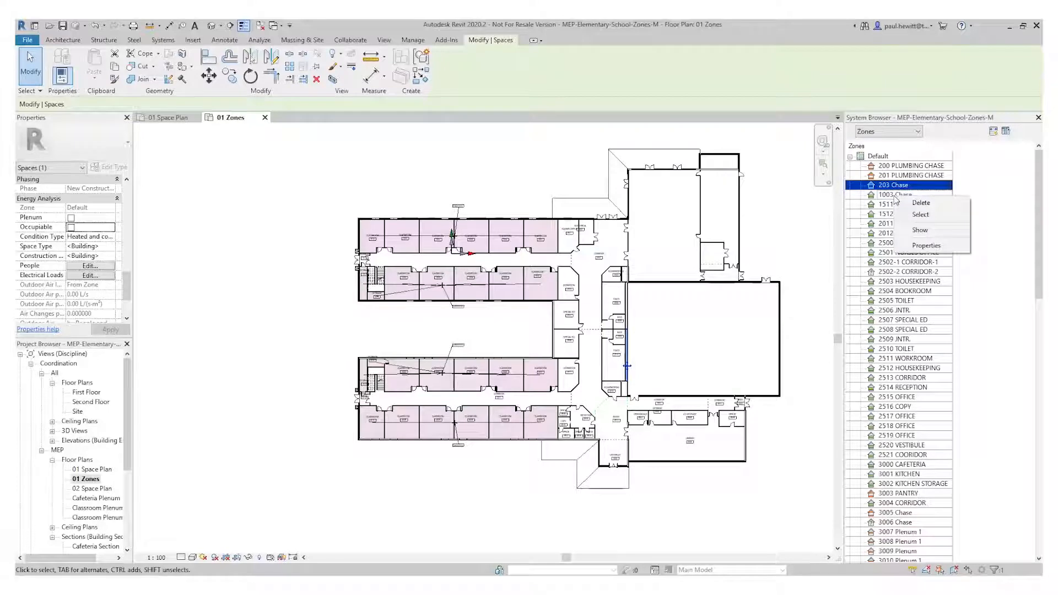
left_click(885, 196)
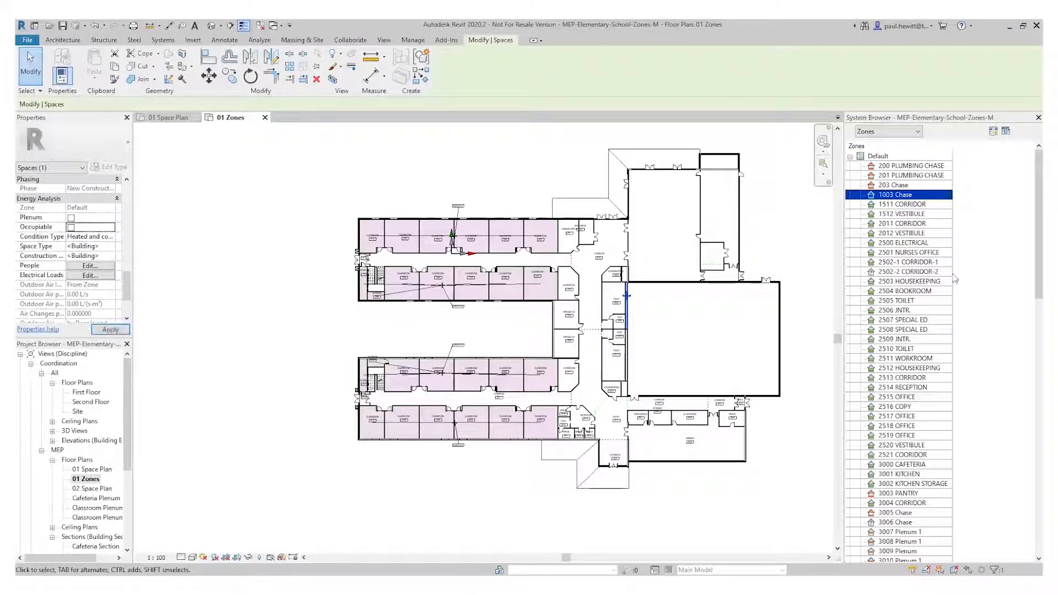
left_click(1020, 254)
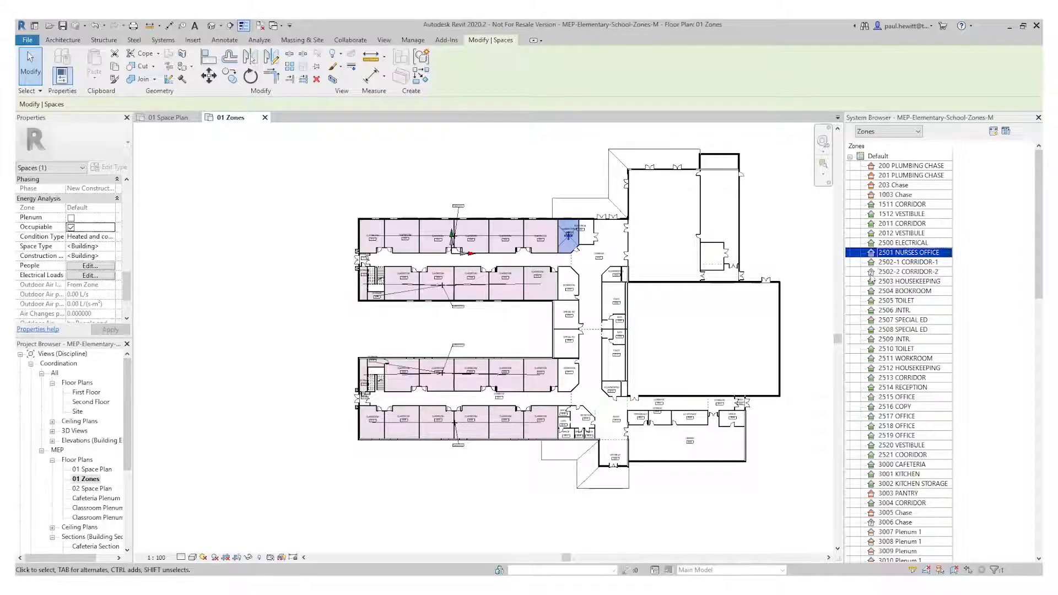
Delete the unplaced space 2502-2 CORRIDOR-2 from the Default zone, including its associated space tags.
left_click(906, 273, "ctrl")
left_click(907, 274)
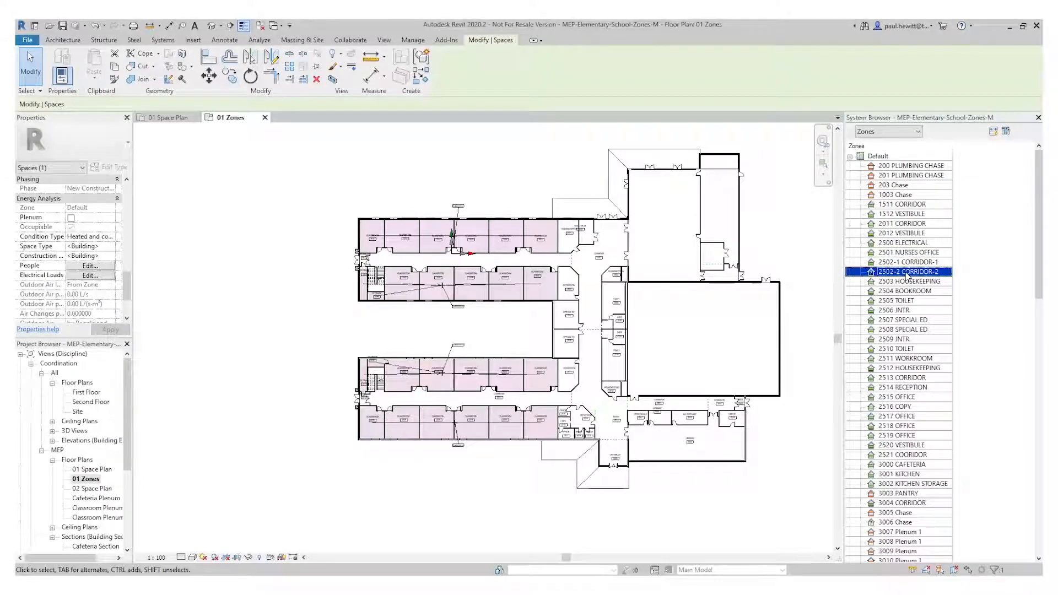
right_click(909, 276)
left_click(932, 286)
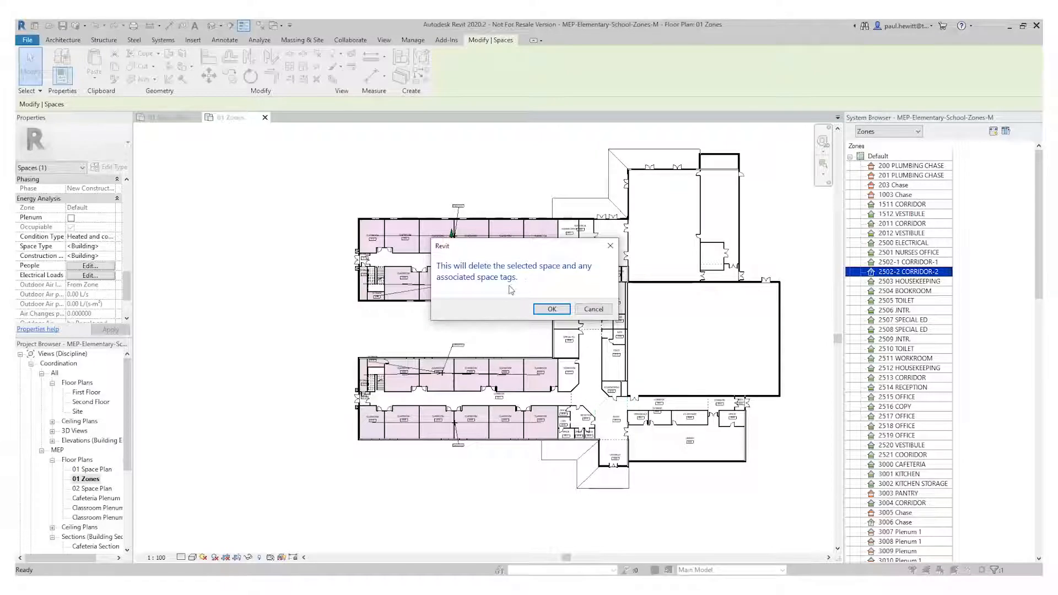
left_click(546, 309)
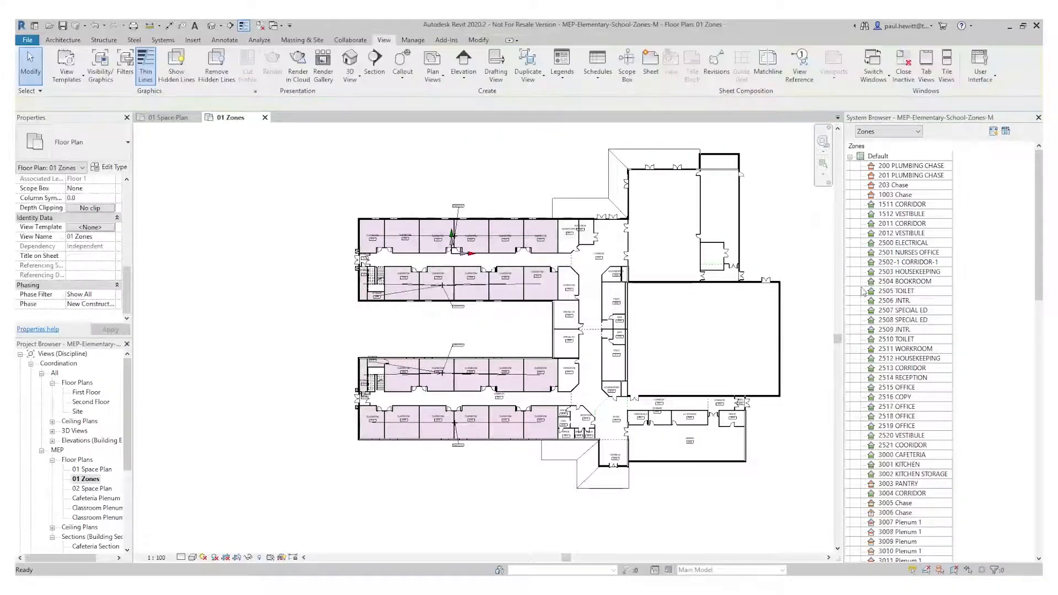
Delete space 3006 Chase from the Default zone, including its associated space tags.
left_click(898, 516)
right_click(900, 516)
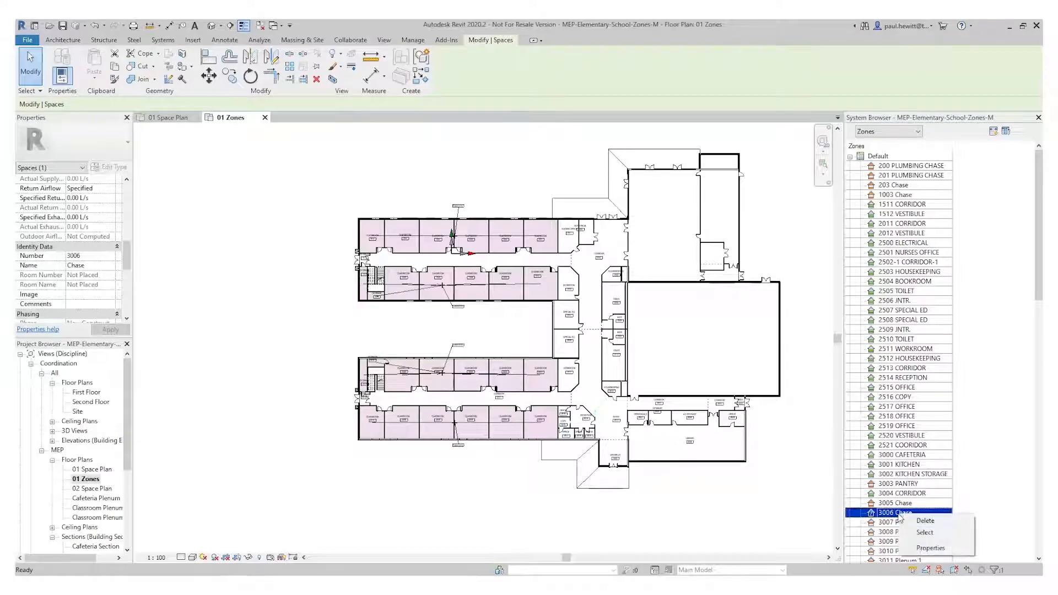
left_click(926, 521)
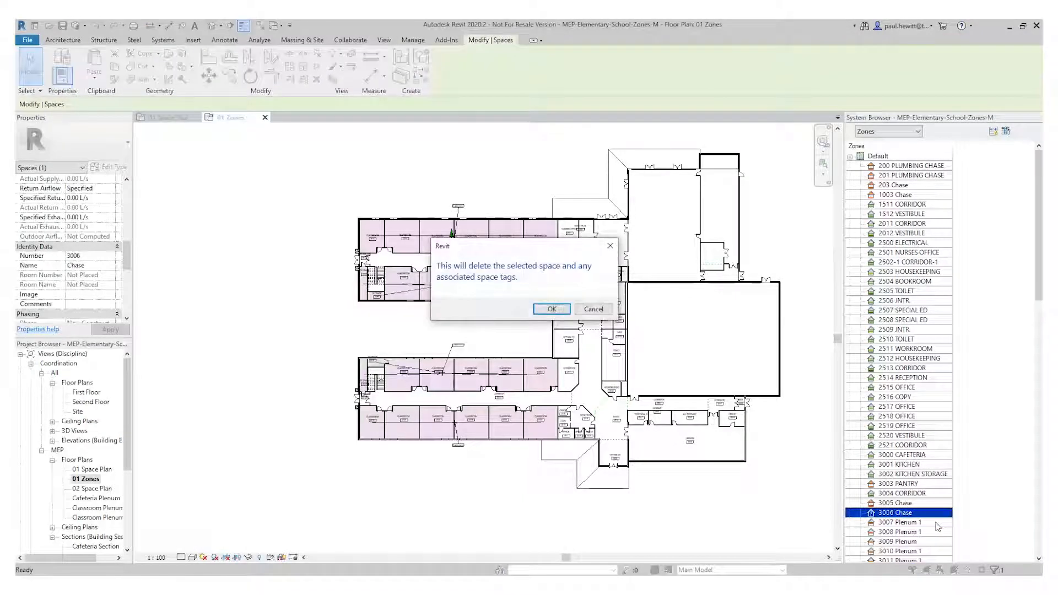
left_click(550, 309)
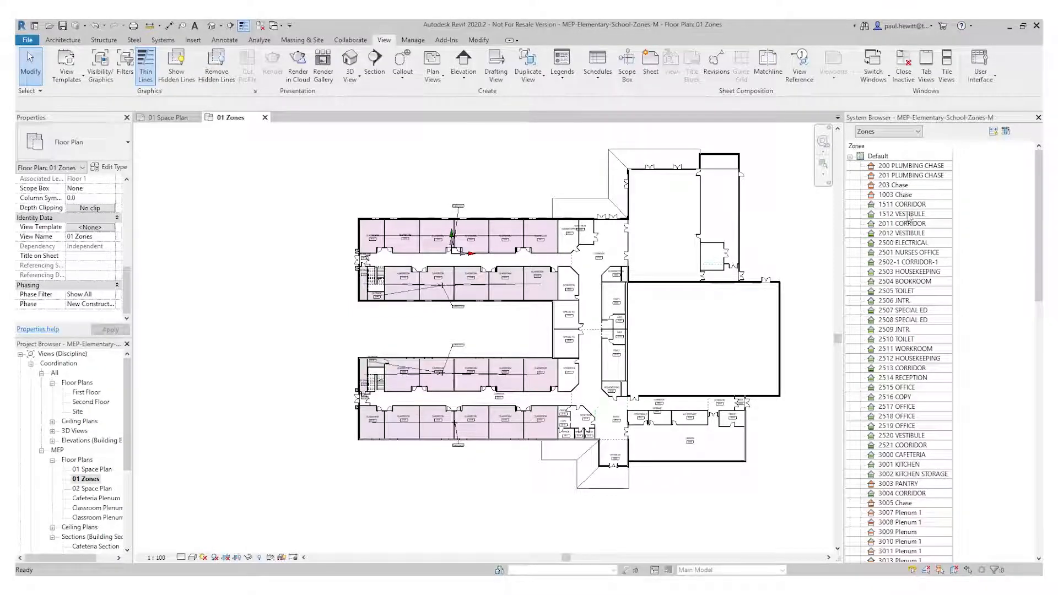
Locate space 3007 Plenum 1 from the Default zone in a view that shows it, searching closed views.
left_click(923, 397)
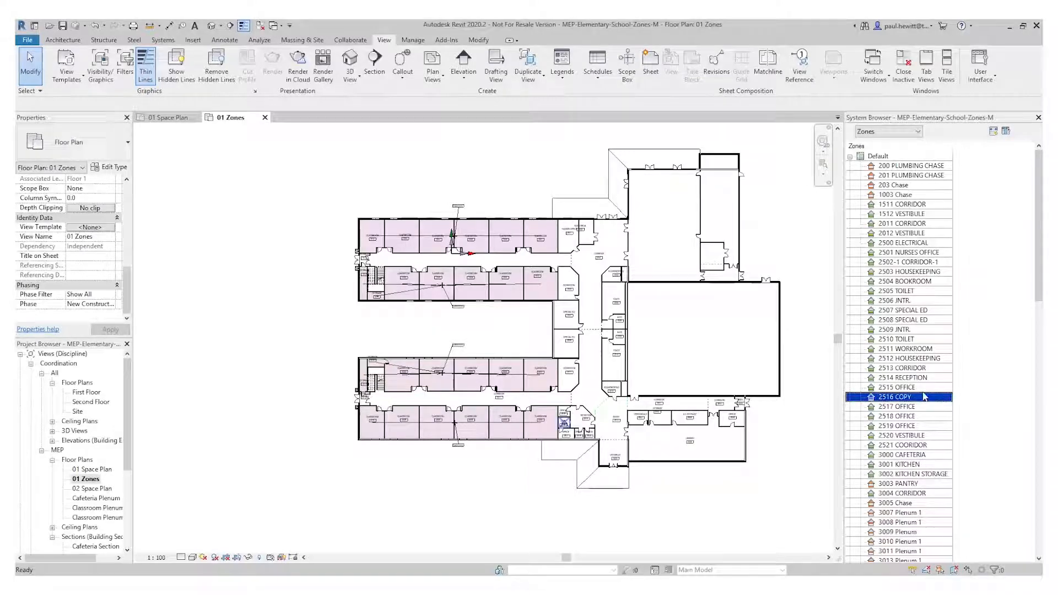
left_click(908, 513)
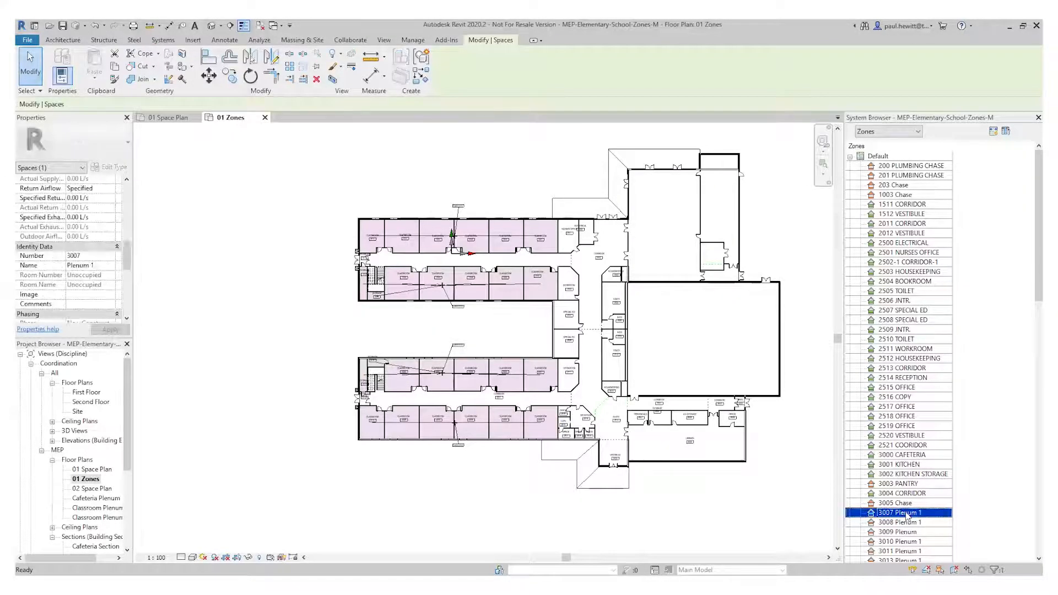
right_click(907, 515)
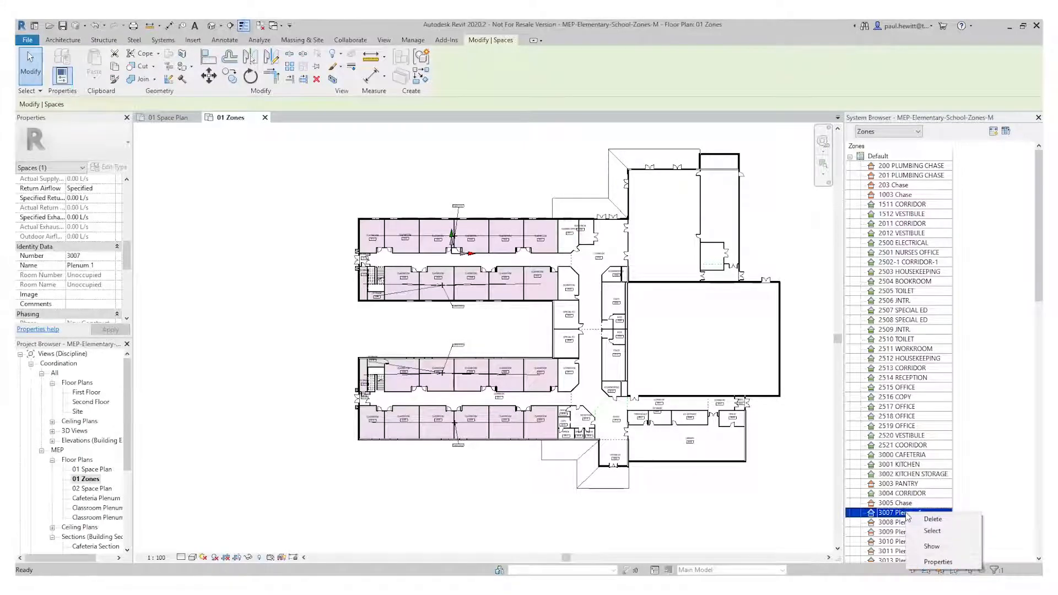
left_click(944, 551)
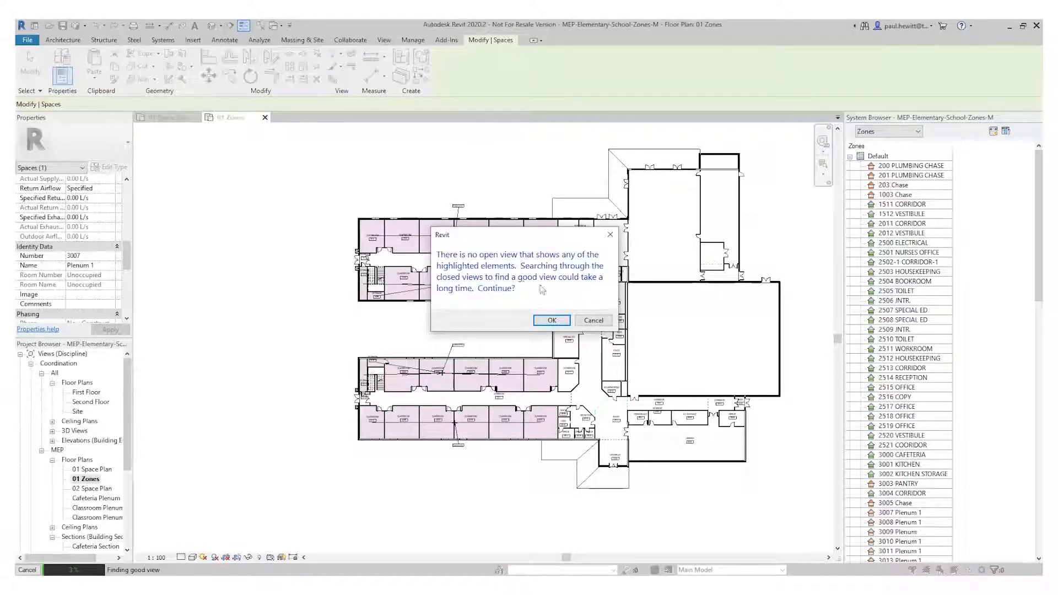
left_click(552, 321)
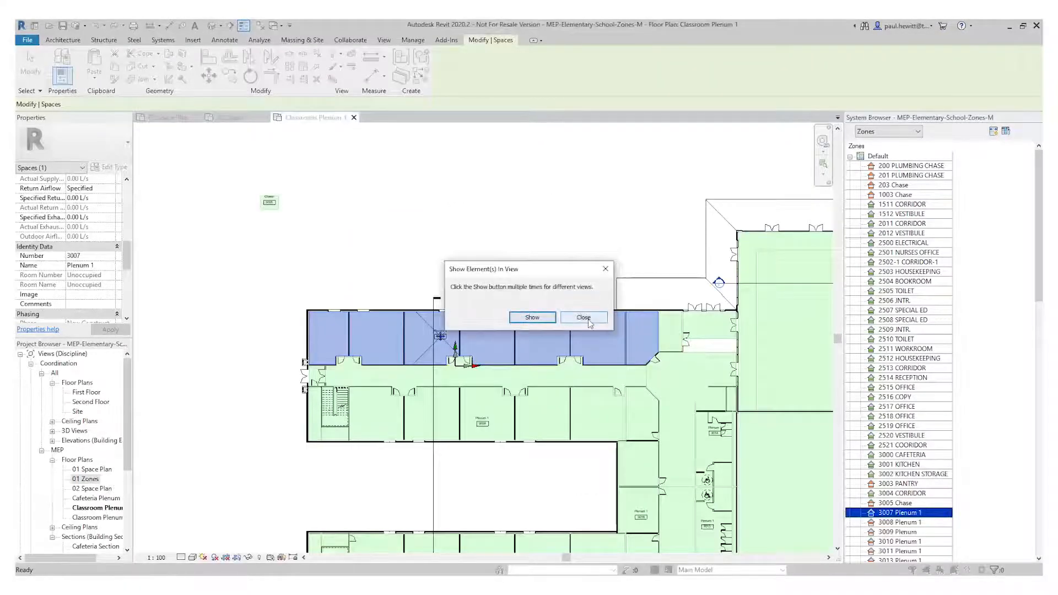
left_click(586, 319)
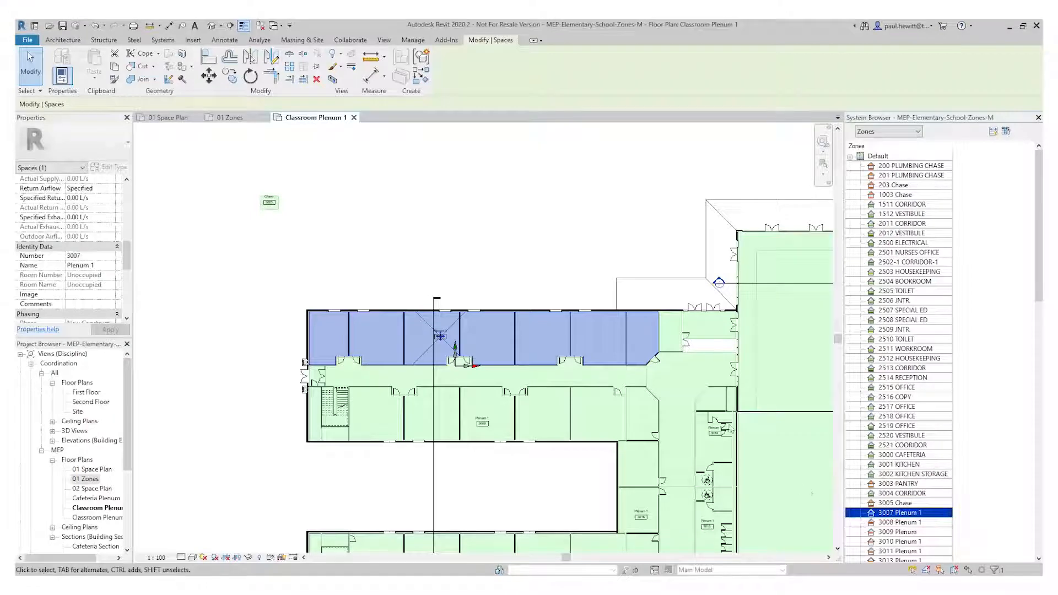
Close the Classroom Plenum 1 view and all inactive views, keeping only 01 Zones open.
left_click(353, 118)
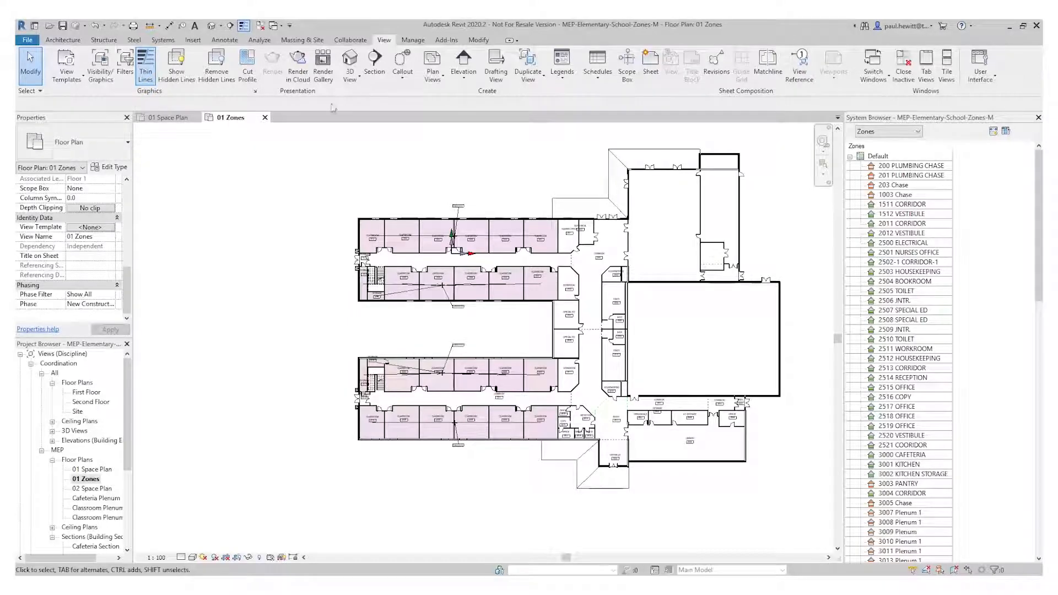
left_click(261, 26)
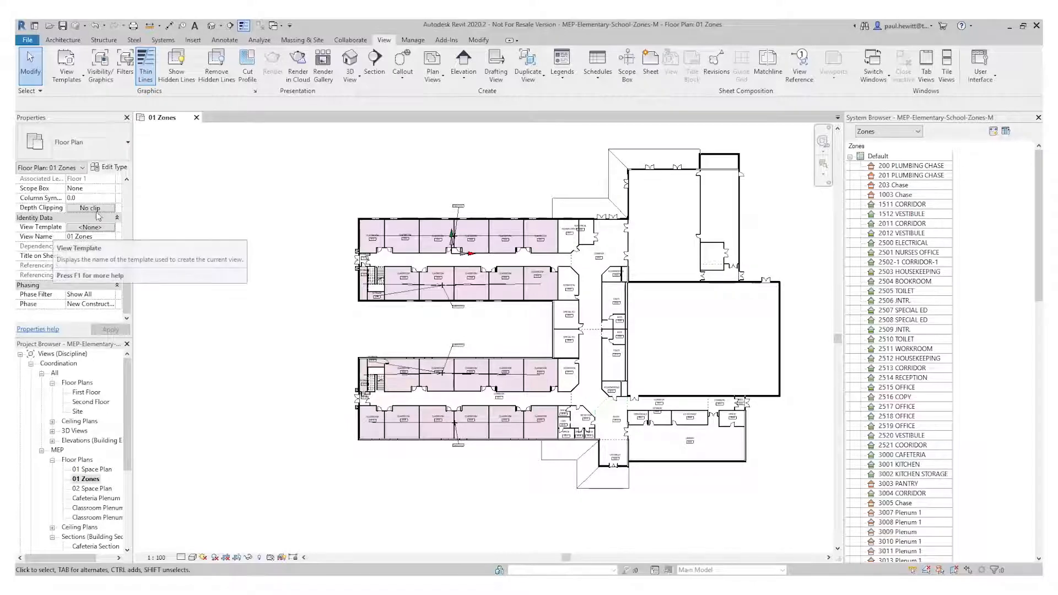
left_click(127, 190)
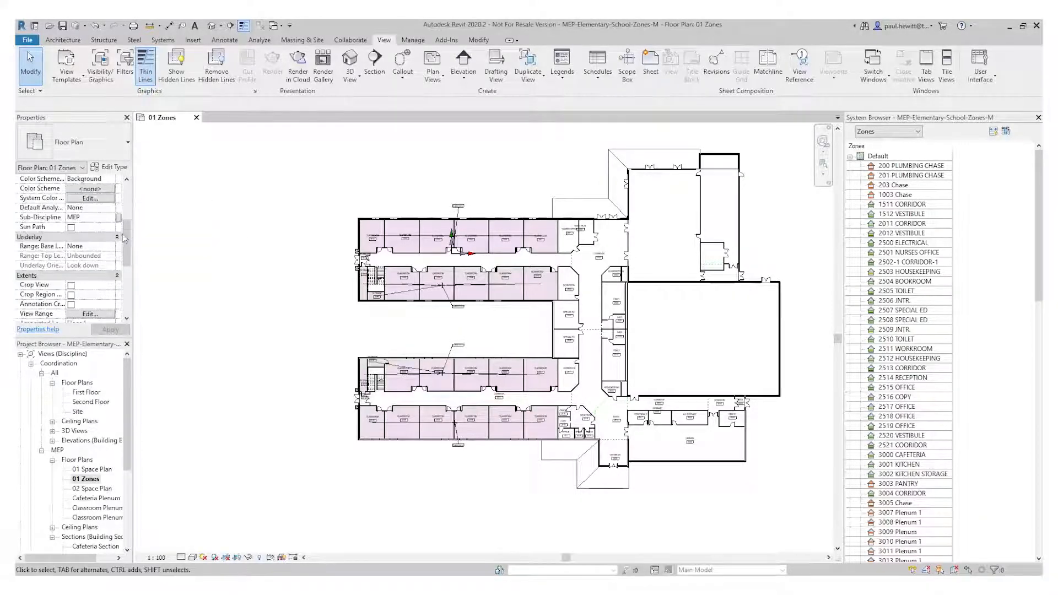
Edit the 01 Zones plan's color scheme, choosing the HVAC Zones category and its Schema 1 scheme.
left_click_drag(127, 236, 128, 213)
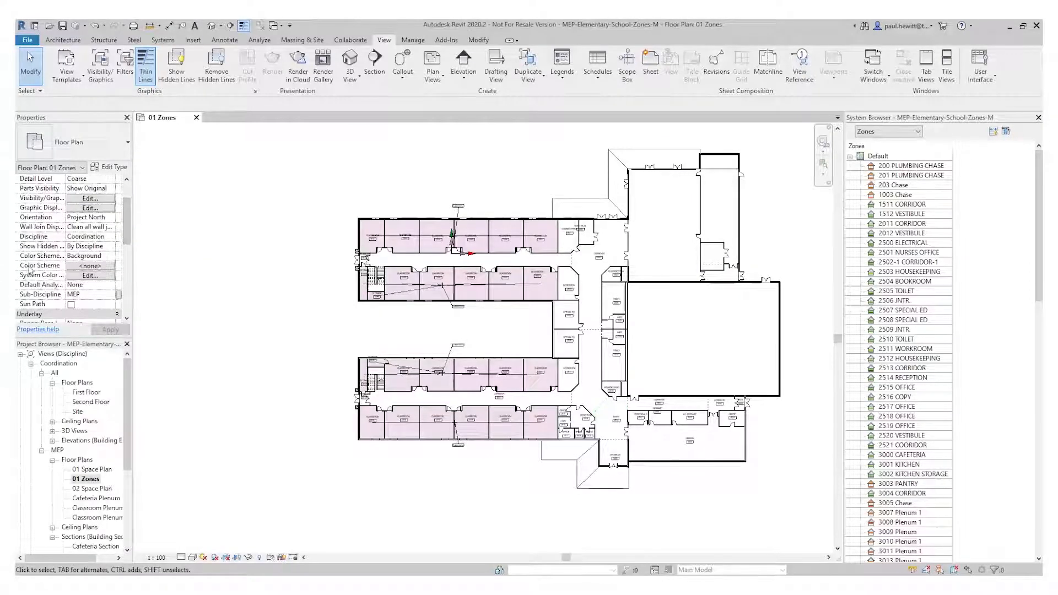
left_click(89, 266)
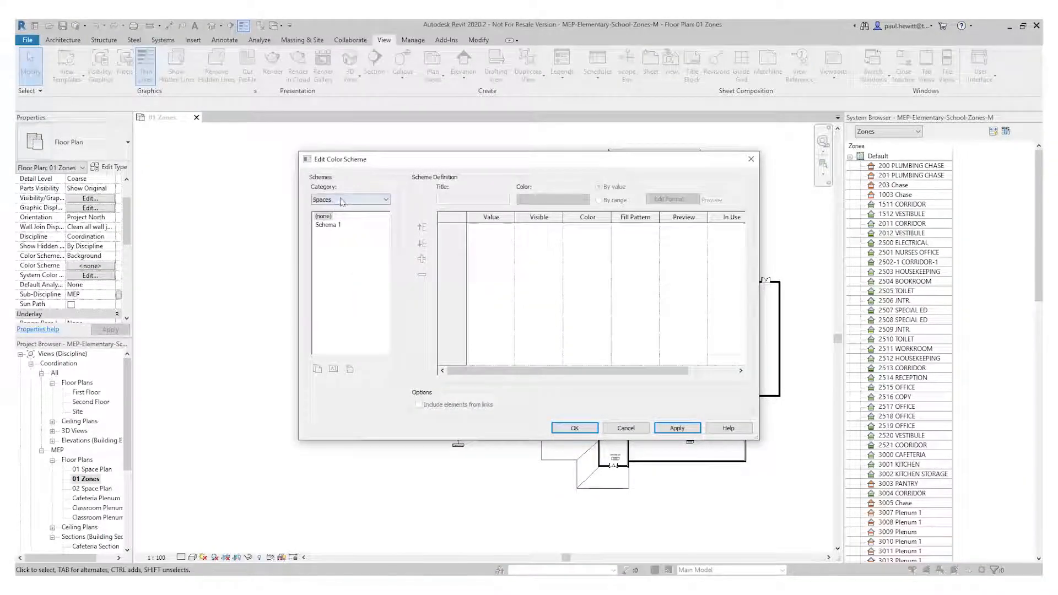
left_click(385, 201)
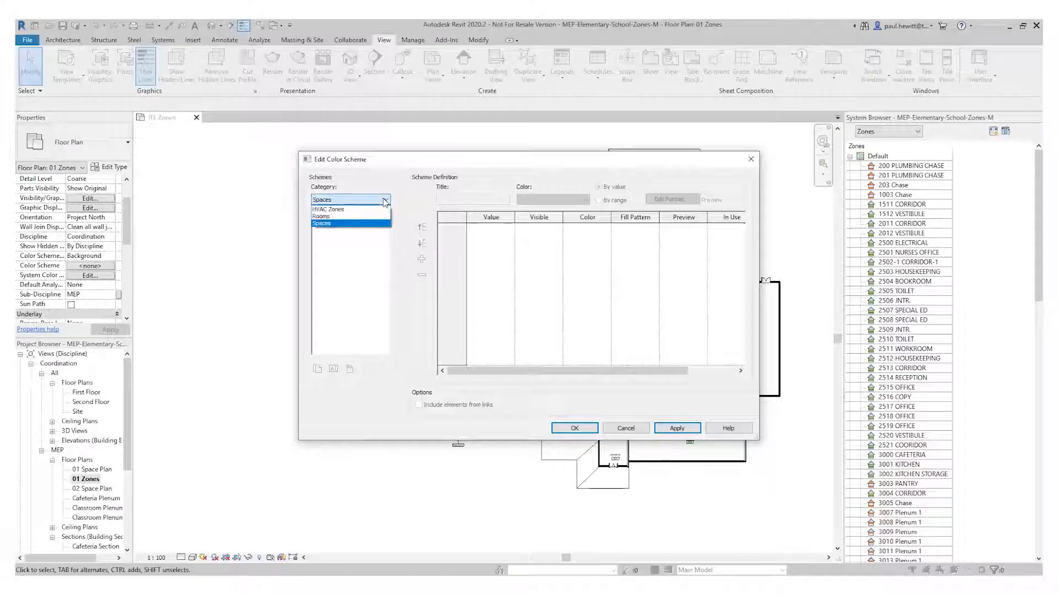
left_click(339, 210)
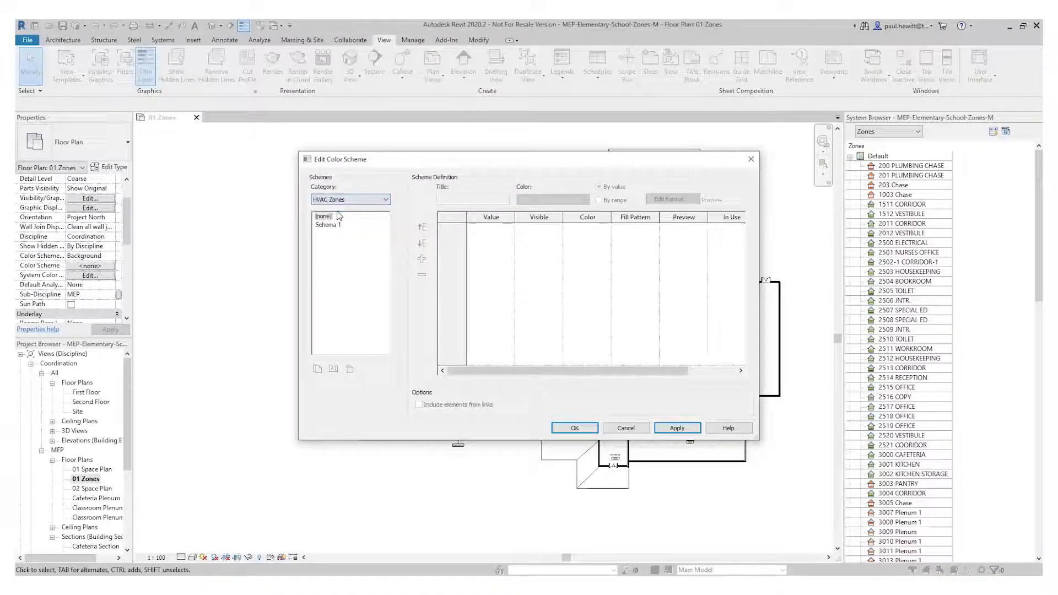
left_click(328, 225)
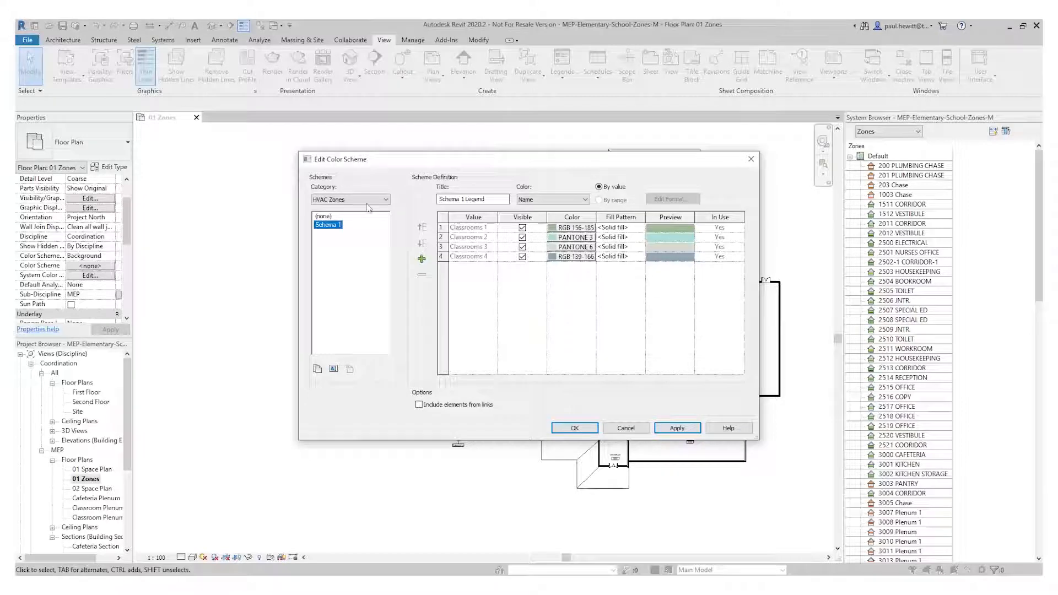
Rename the HVAC zone color scheme to Zones, replace "Schema 1" with Zones in its legend title, and apply it to the plan.
left_click(333, 369)
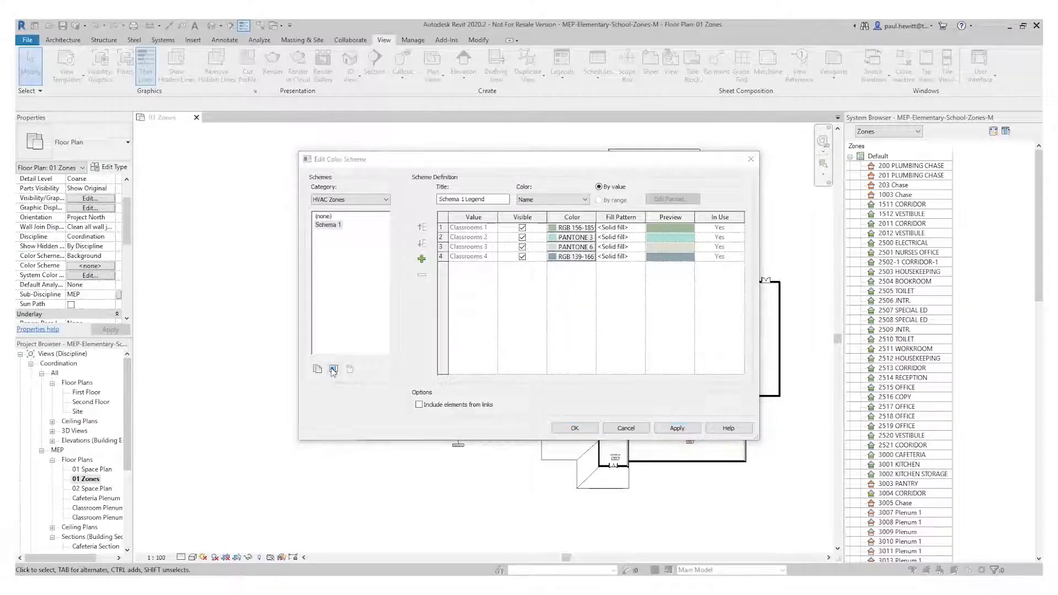
type("Zones")
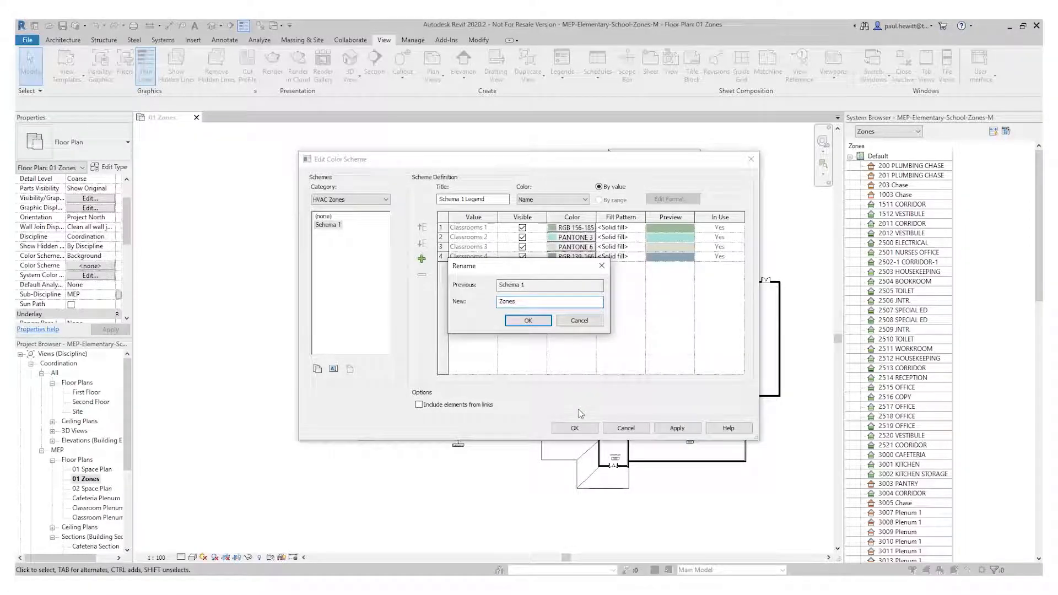
left_click(528, 320)
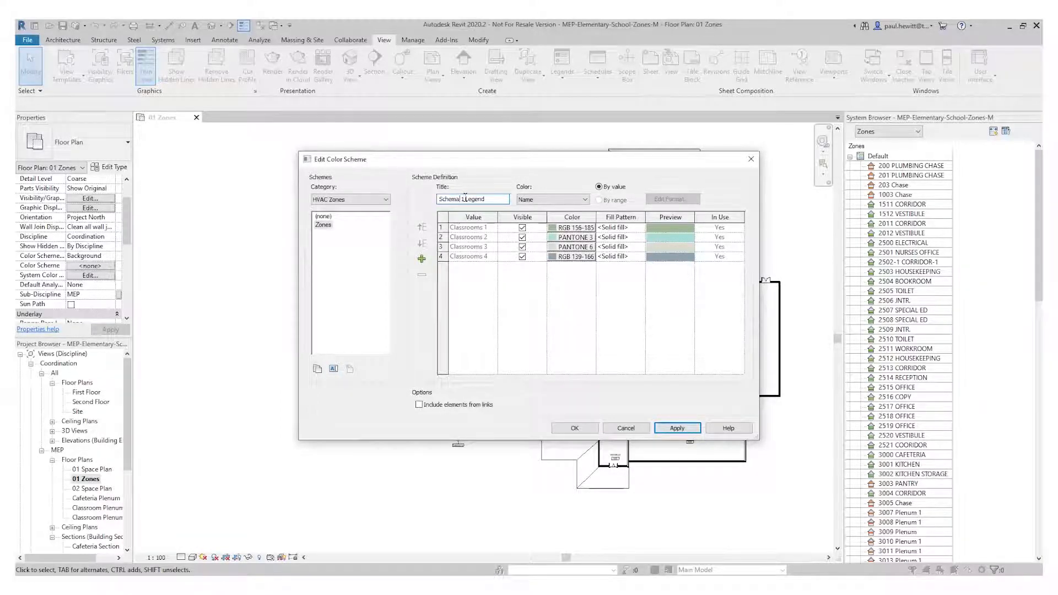
left_click_drag(467, 198, 425, 202)
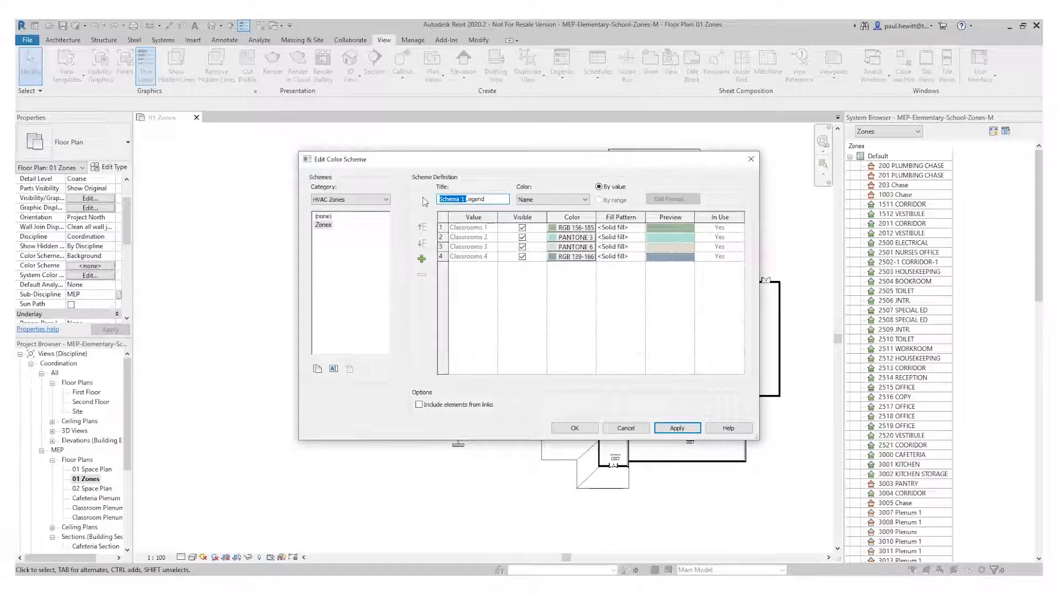
type("Zones")
left_click(574, 427)
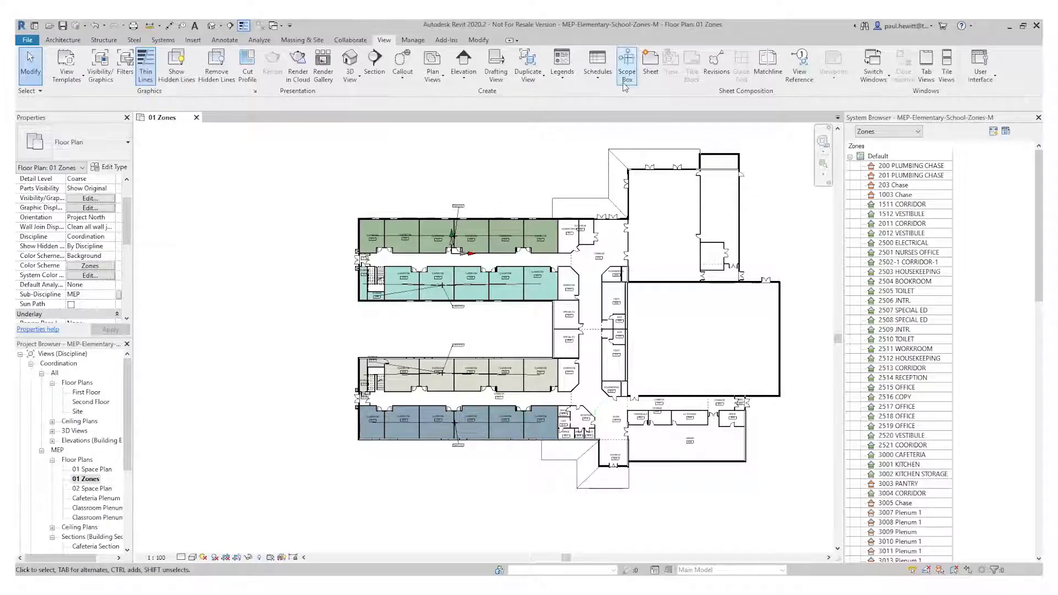
Place a Color Fill Legend for the zones outside the building, just west of the Classrooms 2 wing.
left_click(264, 42)
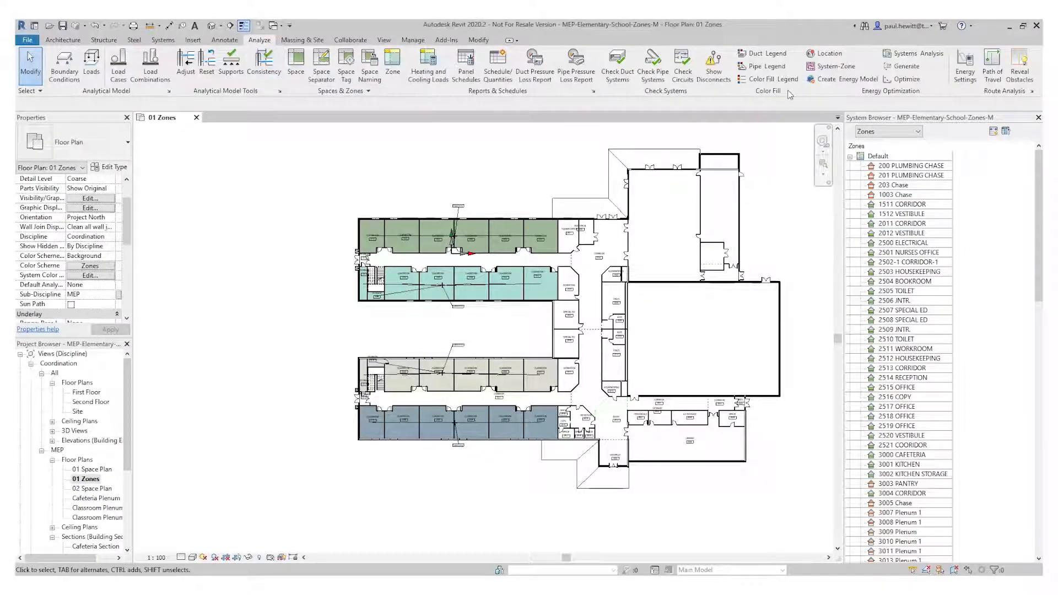
left_click(754, 82)
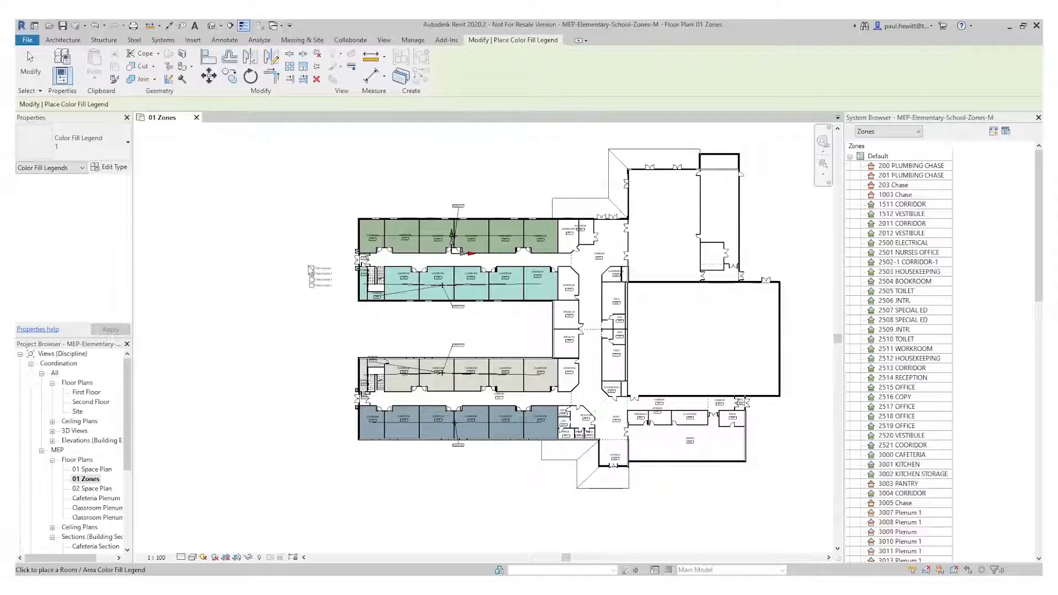
left_click(313, 270)
scroll(355, 286, "up", 6)
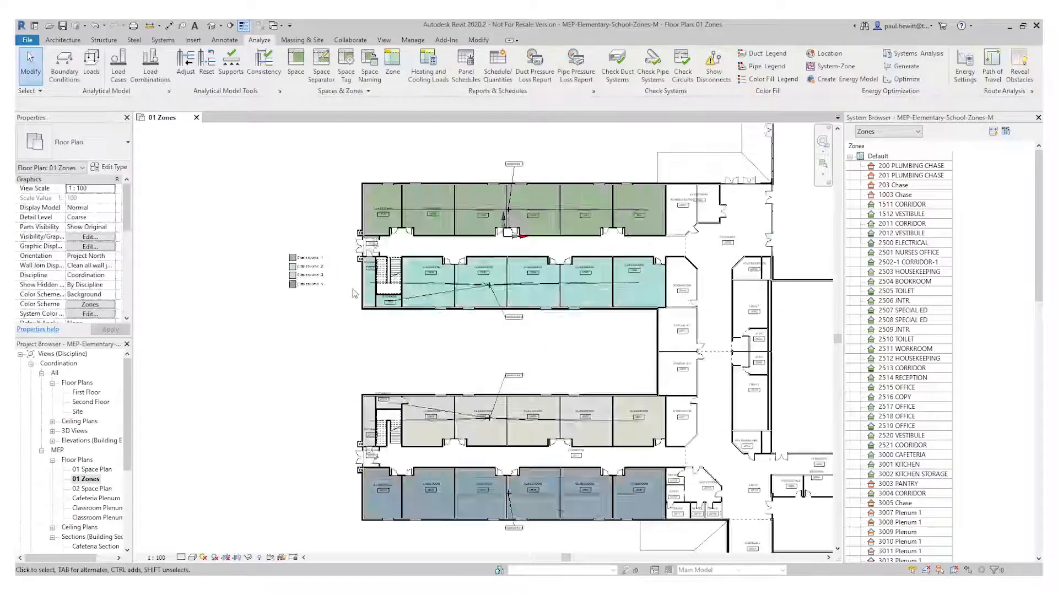
middle_click_drag(351, 269, 385, 422)
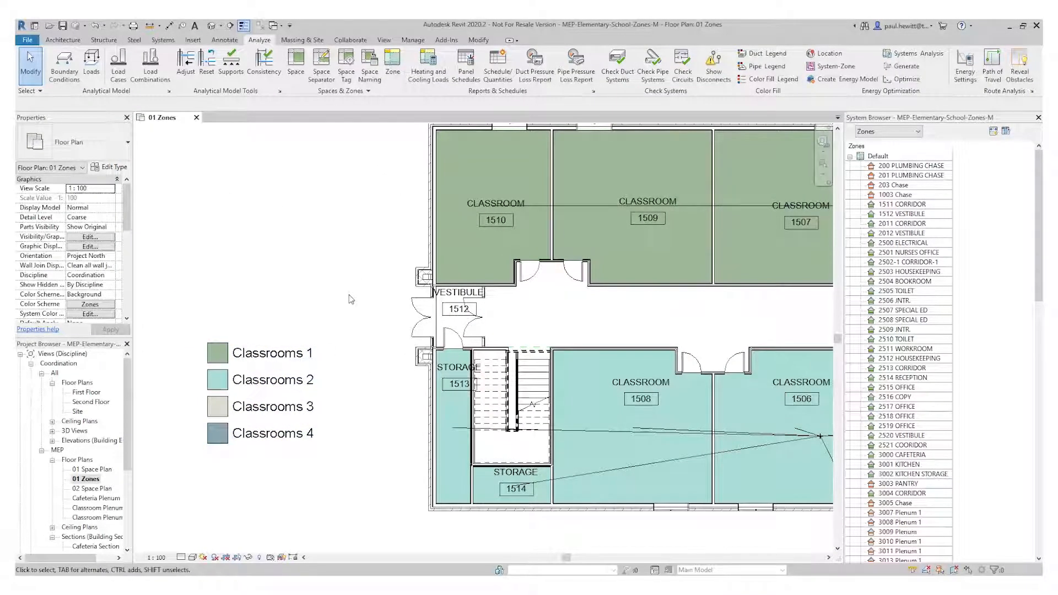
Hide the Reference Lines subcategory of HVAC Zones in the 01 Zones plan's visibility/graphics overrides.
key("v")
key("g")
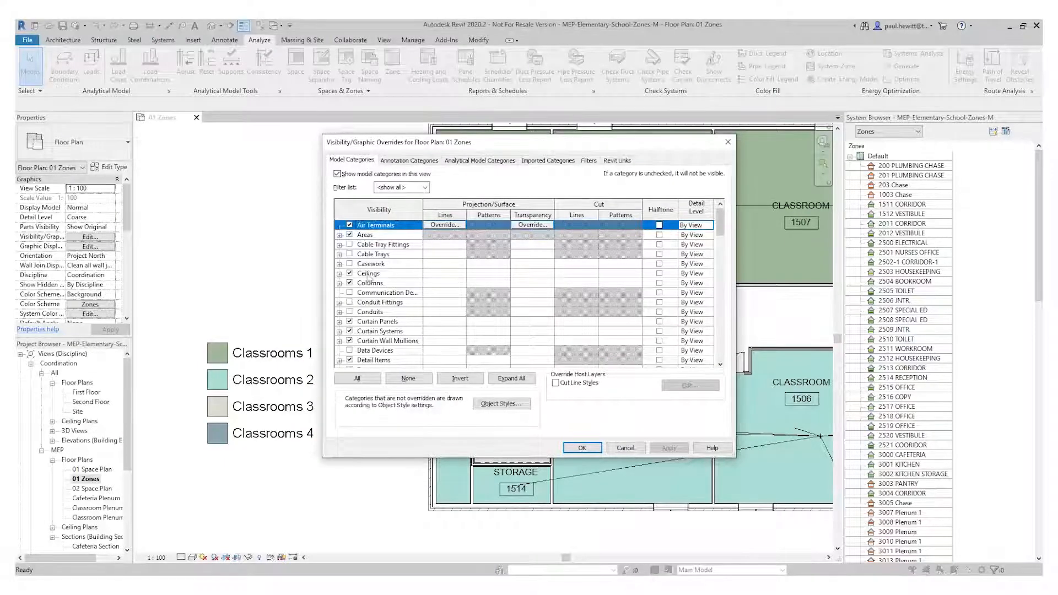
scroll(369, 277, "down", 7)
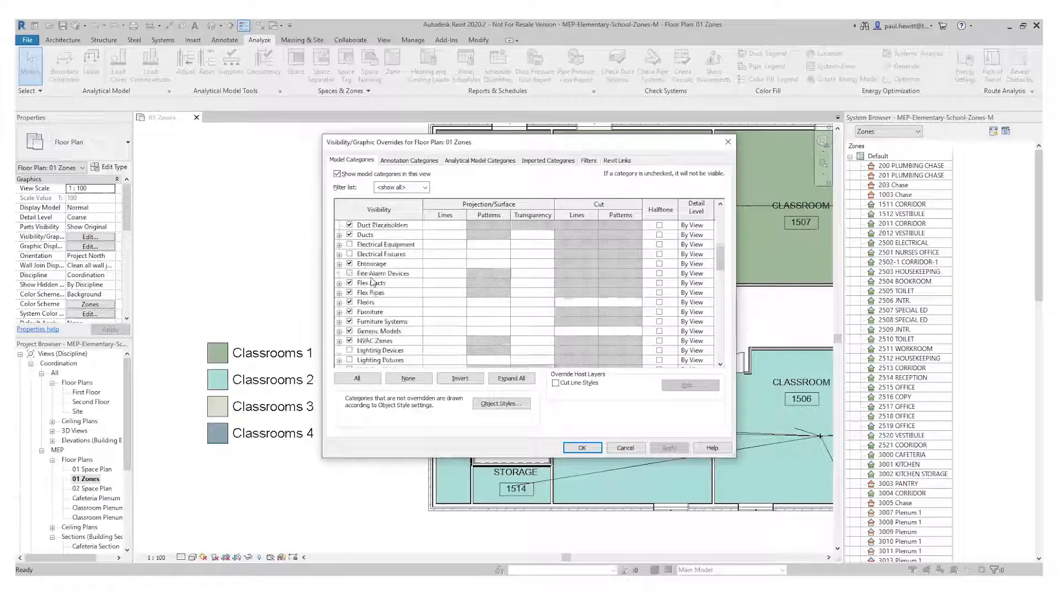
scroll(372, 283, "down", 2)
left_click(340, 292)
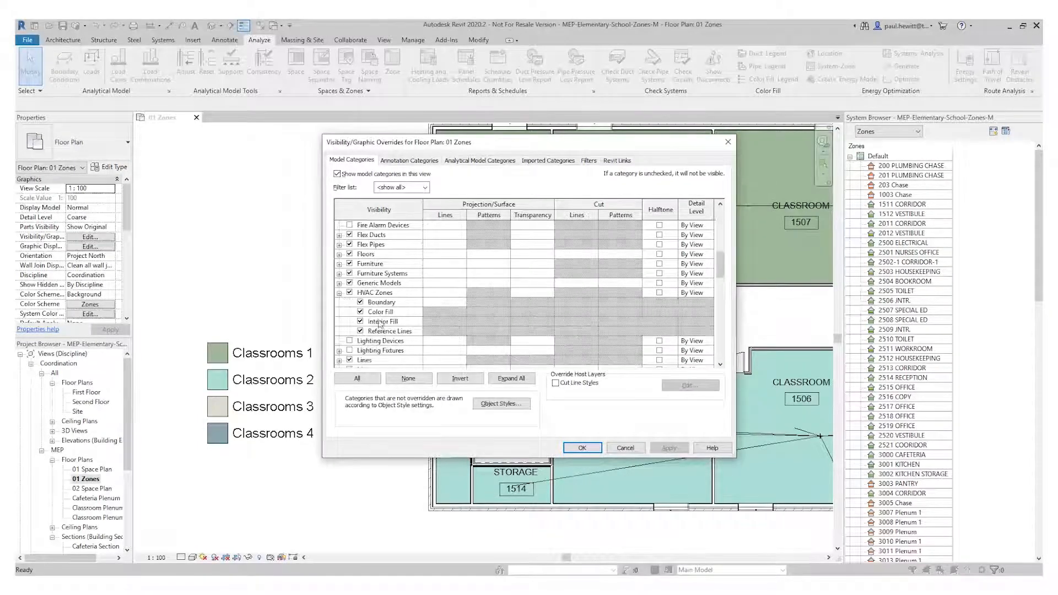
left_click(361, 332)
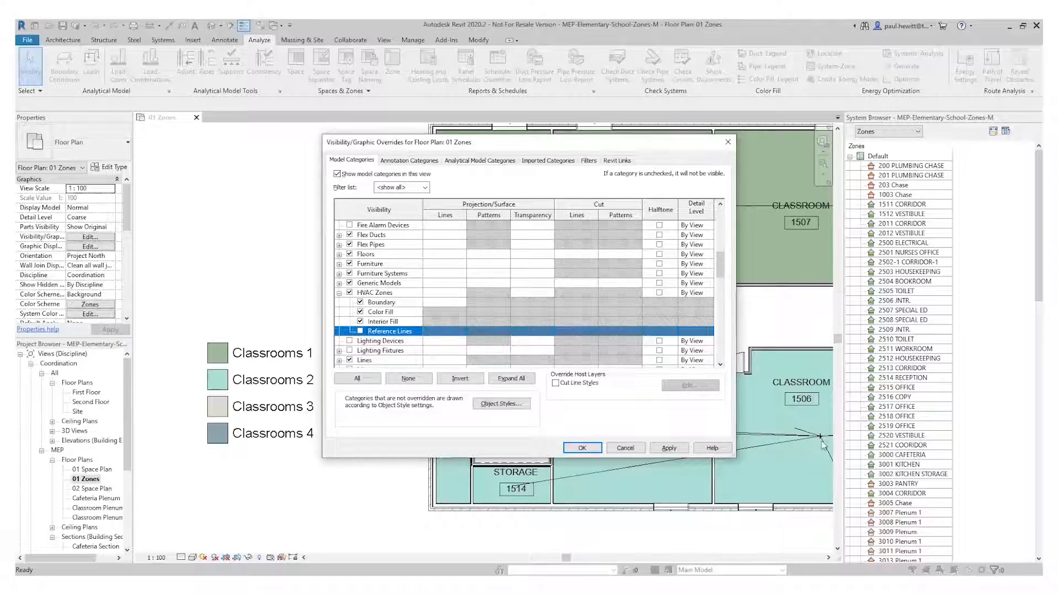
left_click(576, 449)
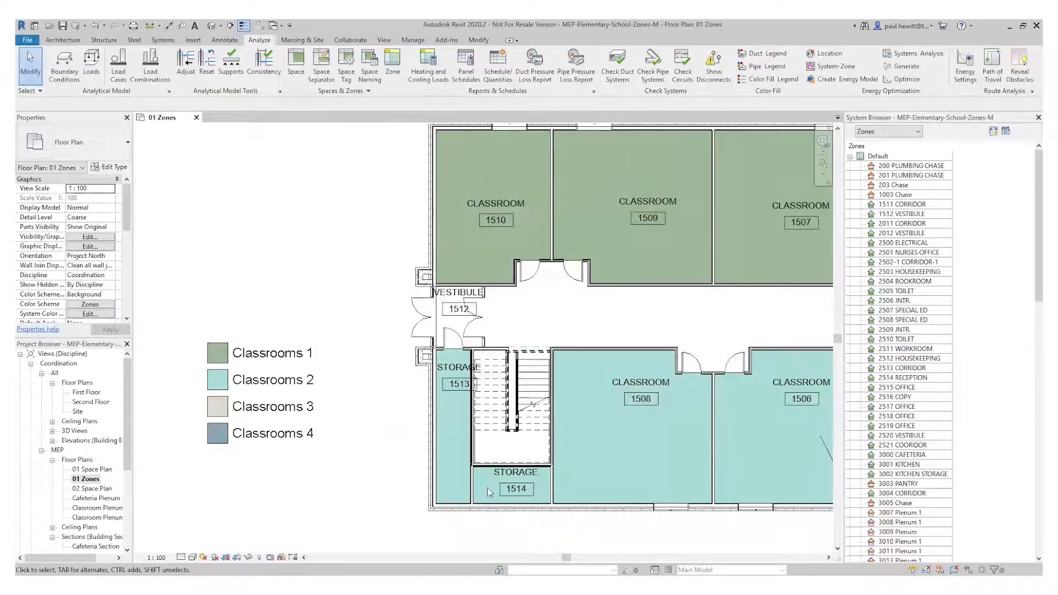
scroll(379, 339, "down", 5)
middle_click_drag(380, 339, 353, 288)
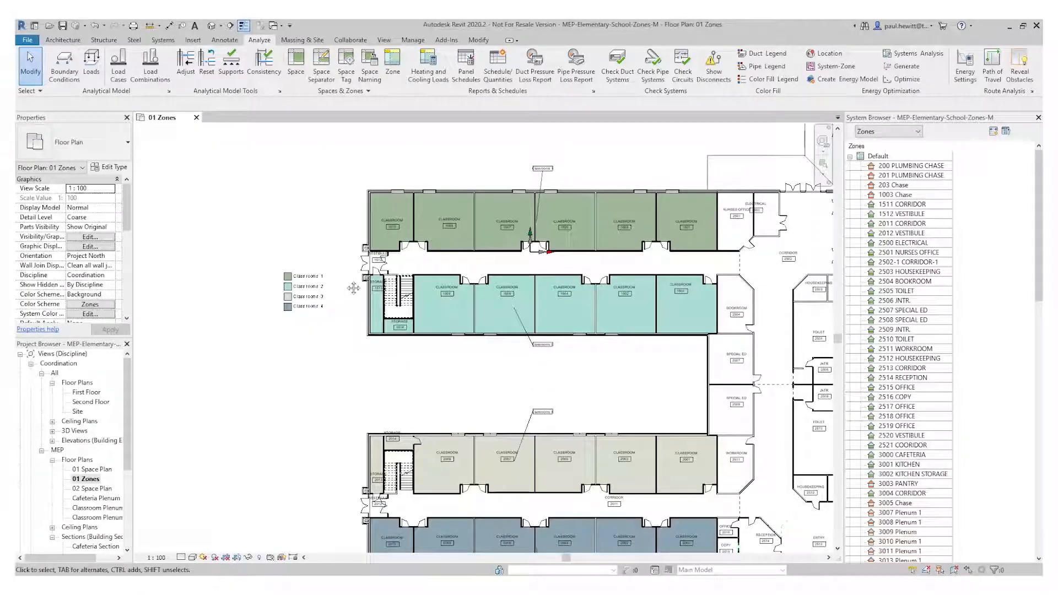